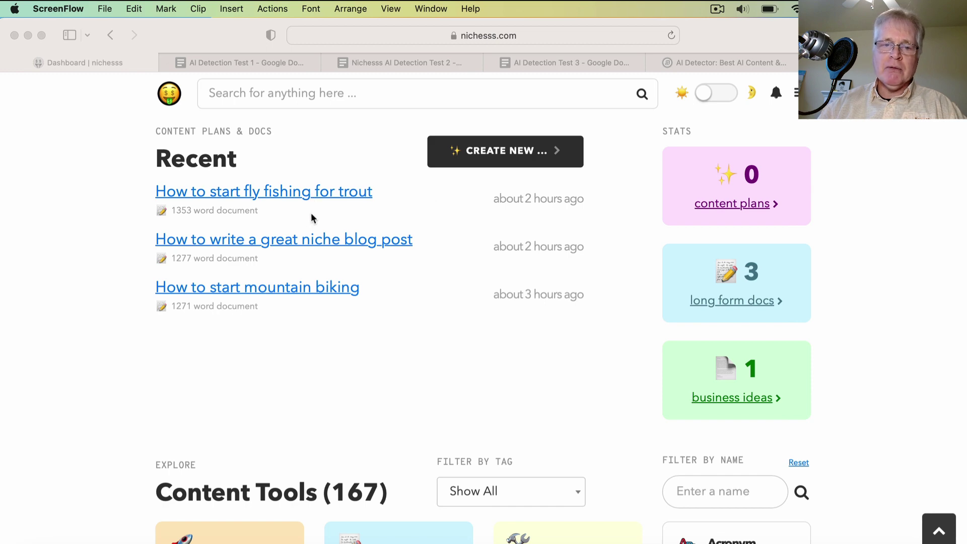
# - Open 'How to start fly fishing for trout', select all its text, and go to the Content at Scale detector
pyautogui.click(327, 192)
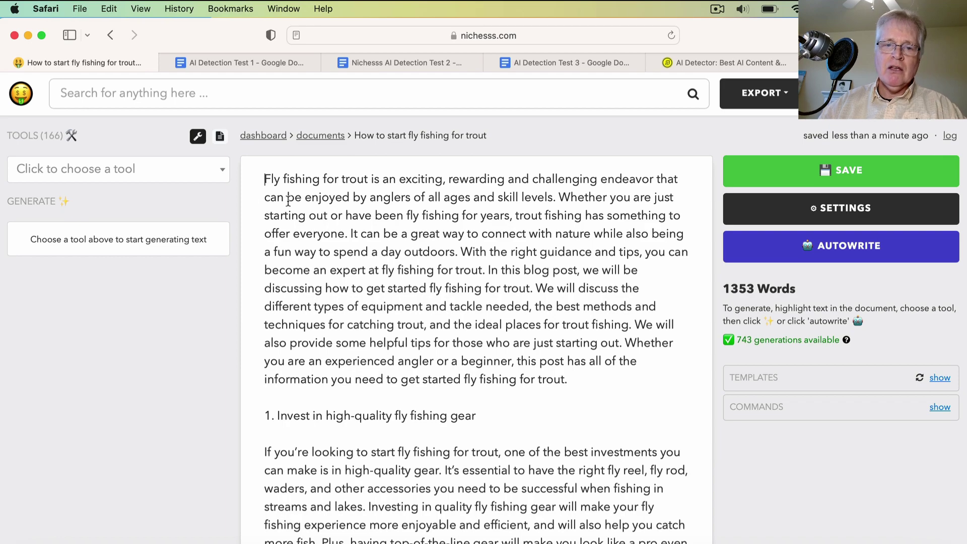
pyautogui.moveTo(263, 178); pyautogui.dragTo(624, 537)
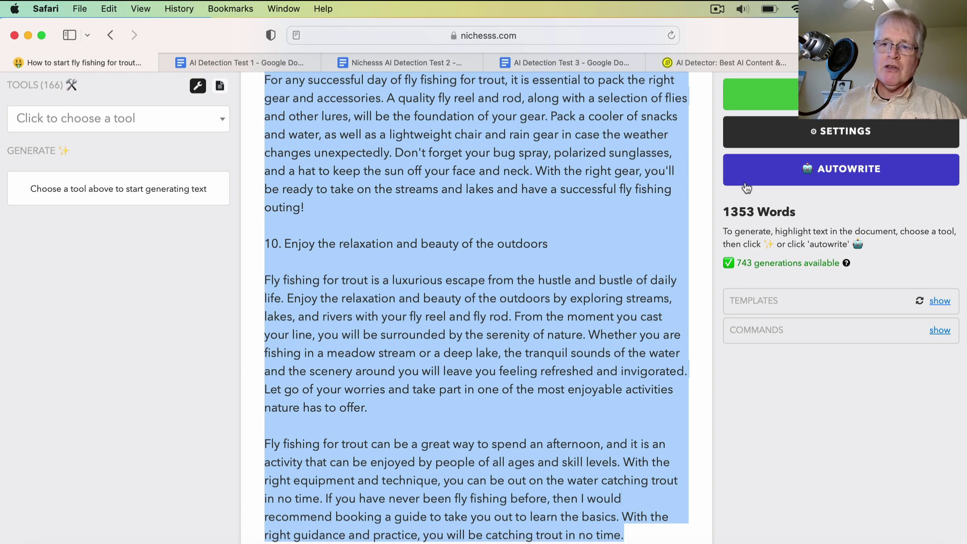
pyautogui.click(756, 59)
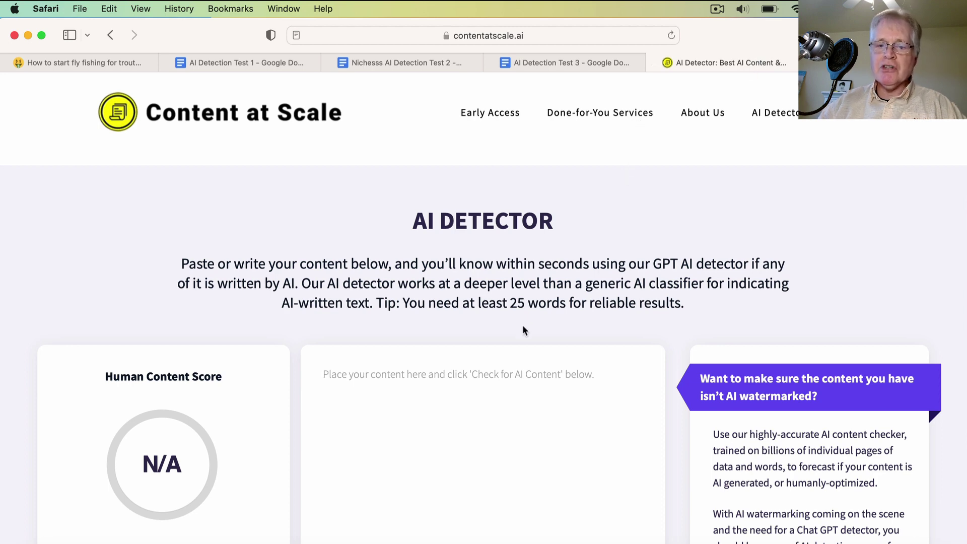
# - Paste the 7408-character fly fishing article into Content at Scale and run the AI check
pyautogui.click(349, 376)
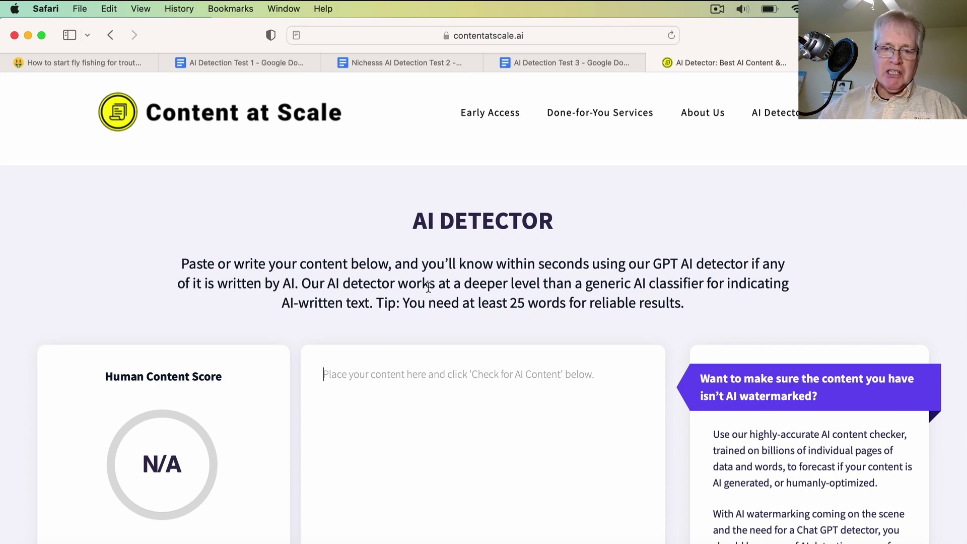
pyautogui.press('super+v')
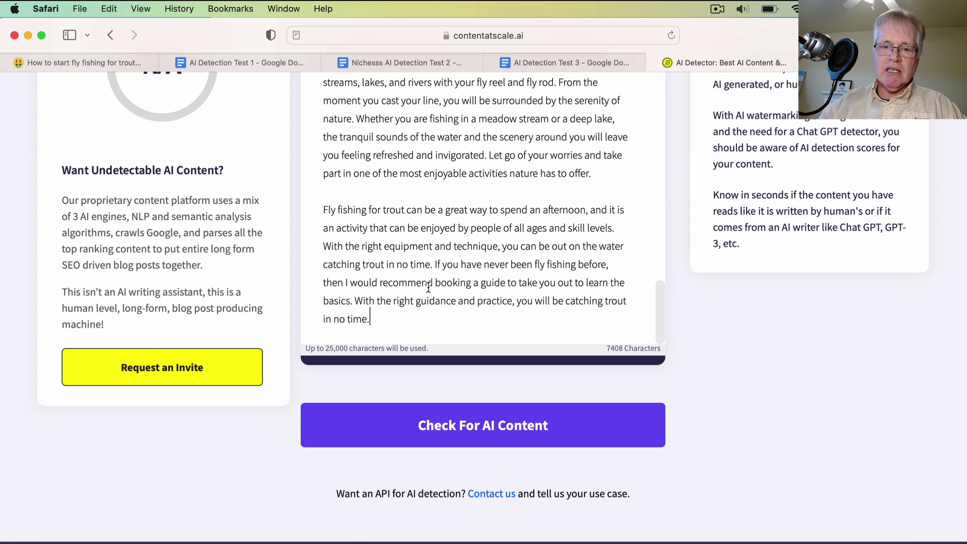
pyautogui.click(486, 436)
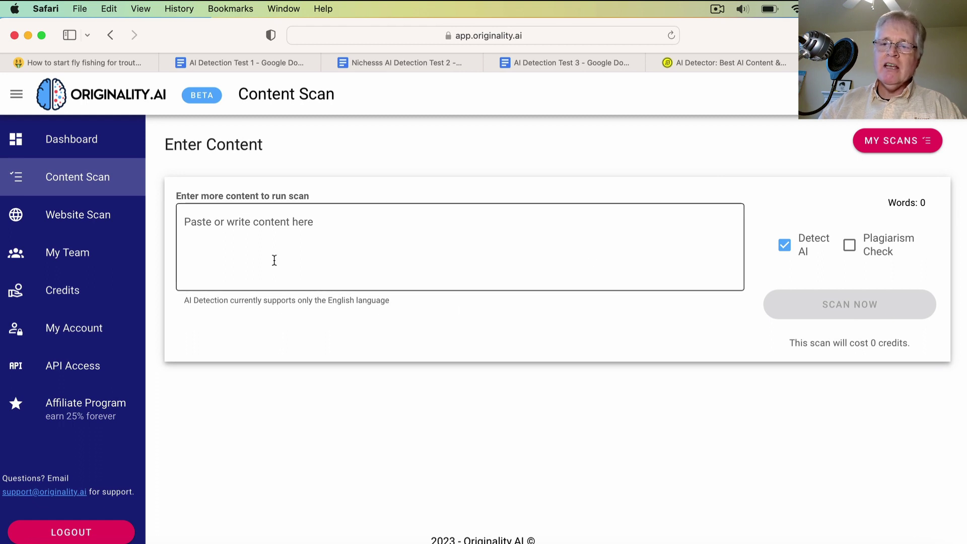
# - Paste the fly fishing article into Originality.ai's Content Scan and scan it (9% Original, 91% AI)
pyautogui.click(185, 222)
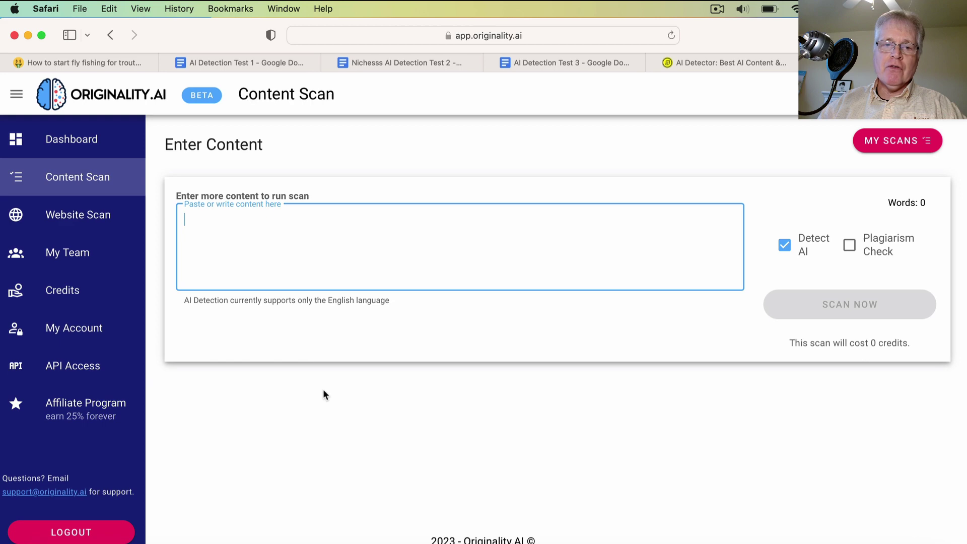
pyautogui.press('super+v')
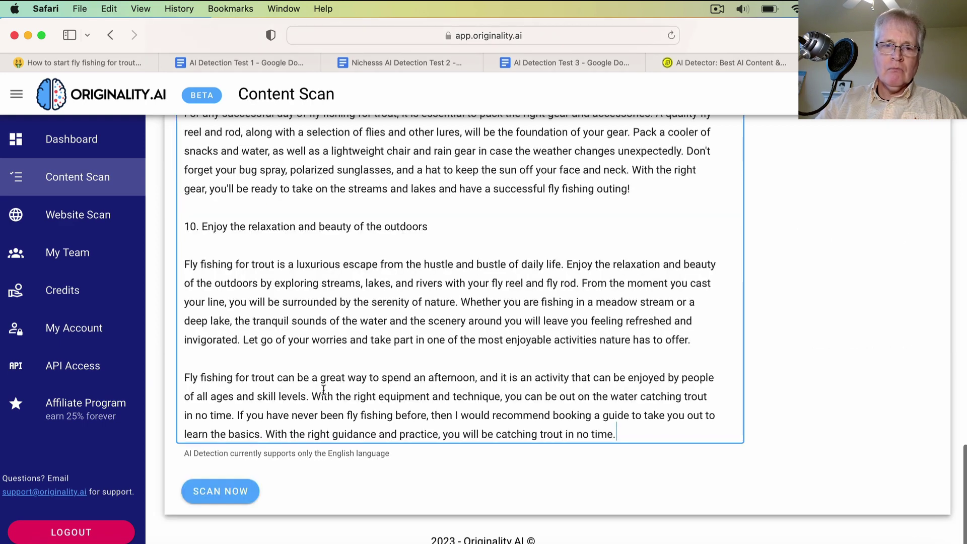
pyautogui.click(241, 496)
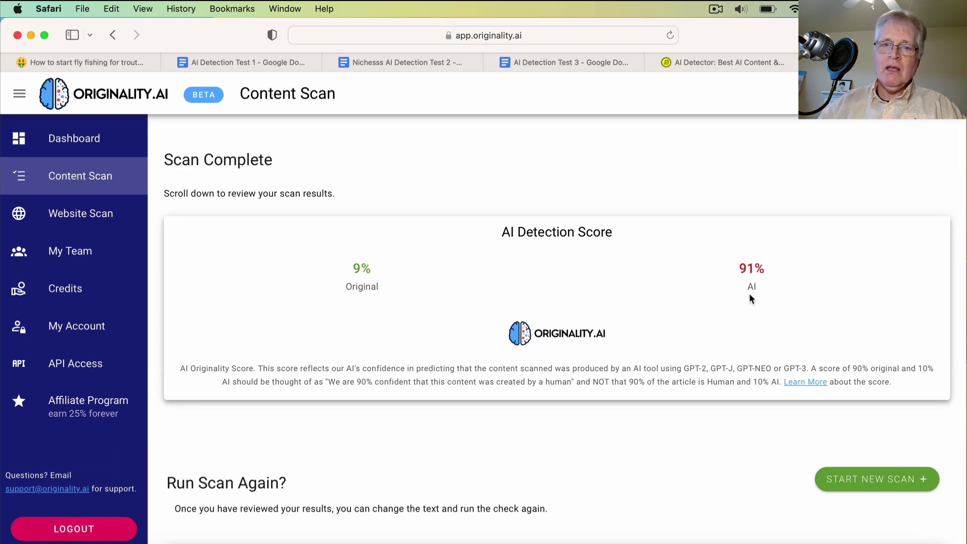
# - From the Nichesss dashboard, open 'How to write a great niche blog post' and select all its text
pyautogui.click(120, 59)
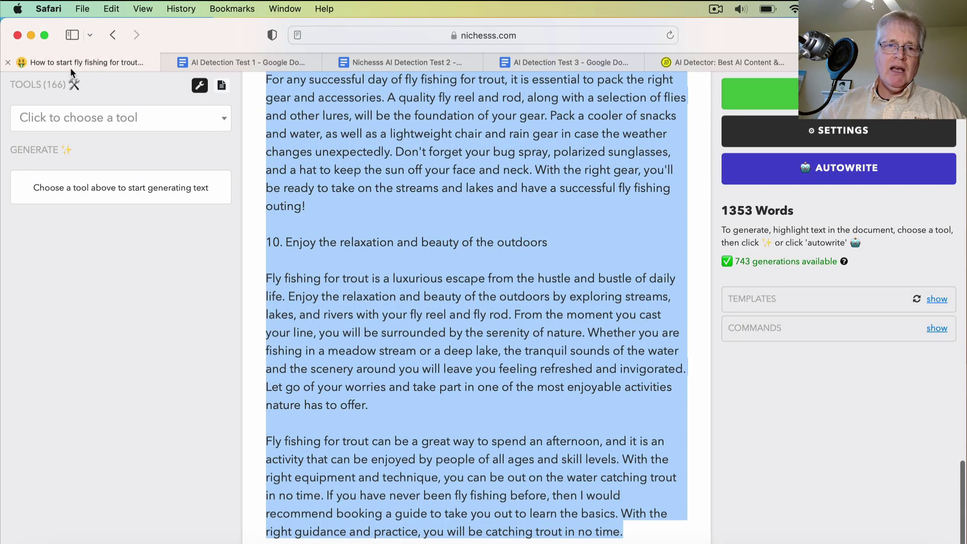
pyautogui.scroll(20, 231, 269)
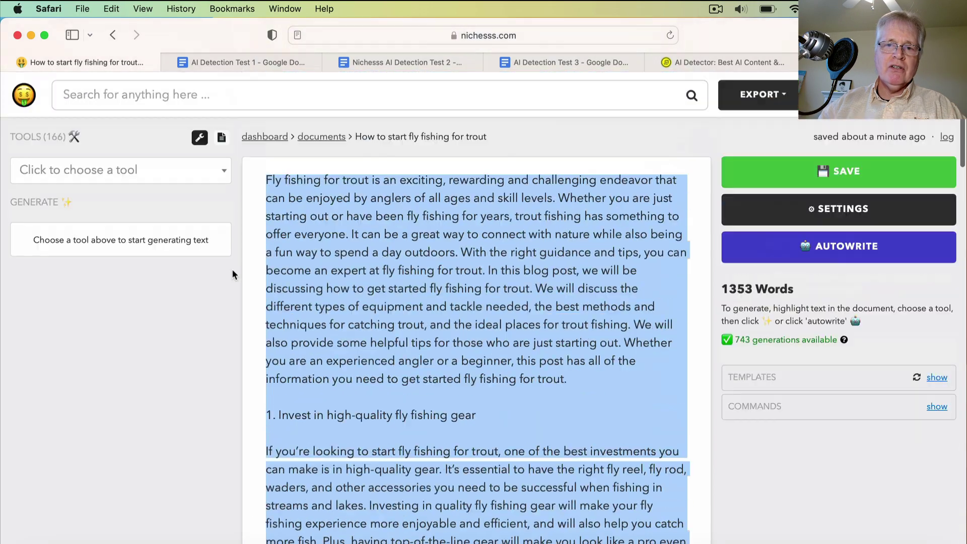
pyautogui.click(24, 95)
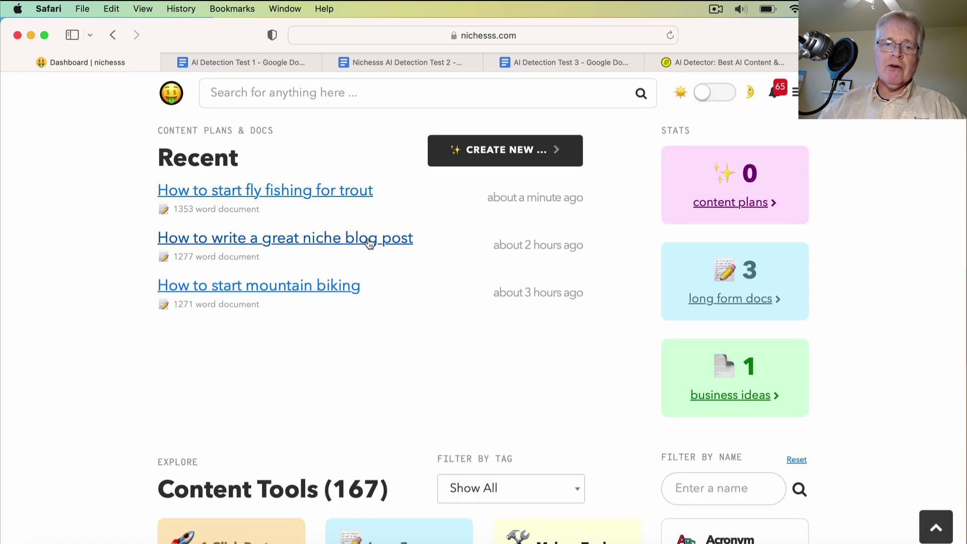
pyautogui.click(369, 241)
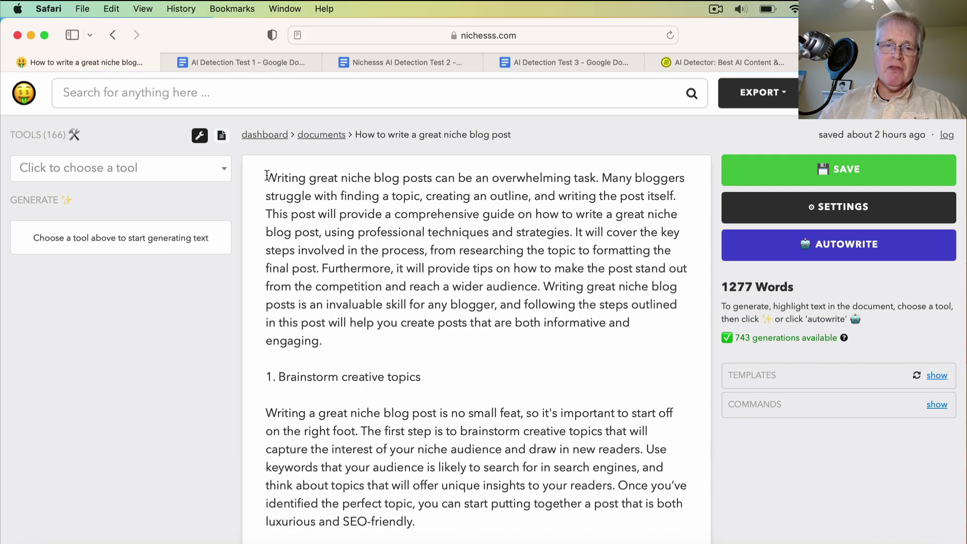
pyautogui.moveTo(267, 176); pyautogui.dragTo(604, 541)
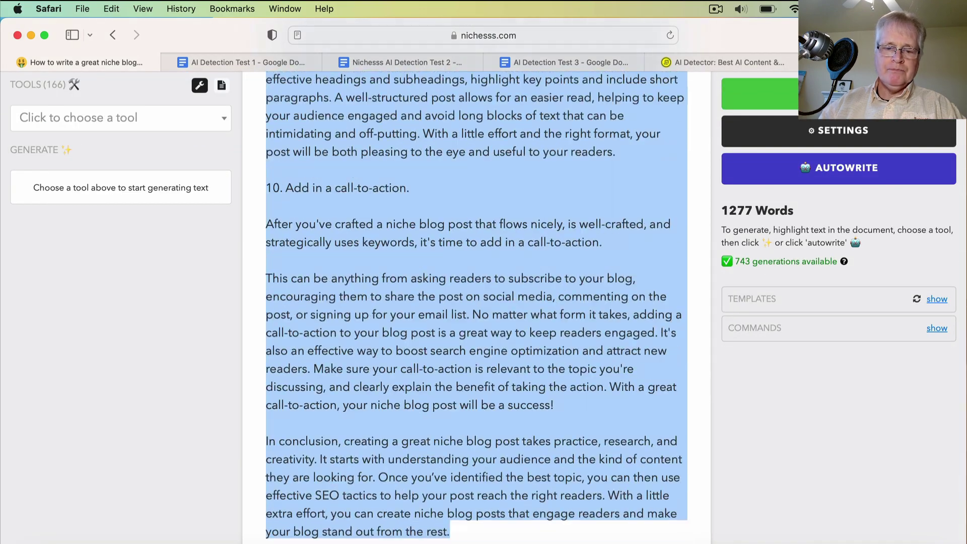
pyautogui.click(766, 62)
# - Reload Content at Scale, paste the niche blog post and check it: 22% human, 78% fake
pyautogui.click(670, 35)
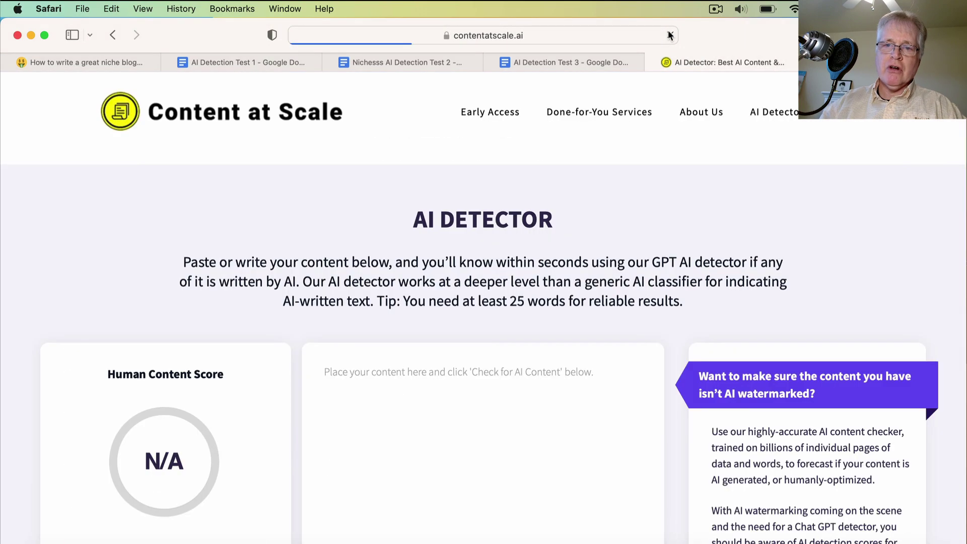
pyautogui.click(319, 130)
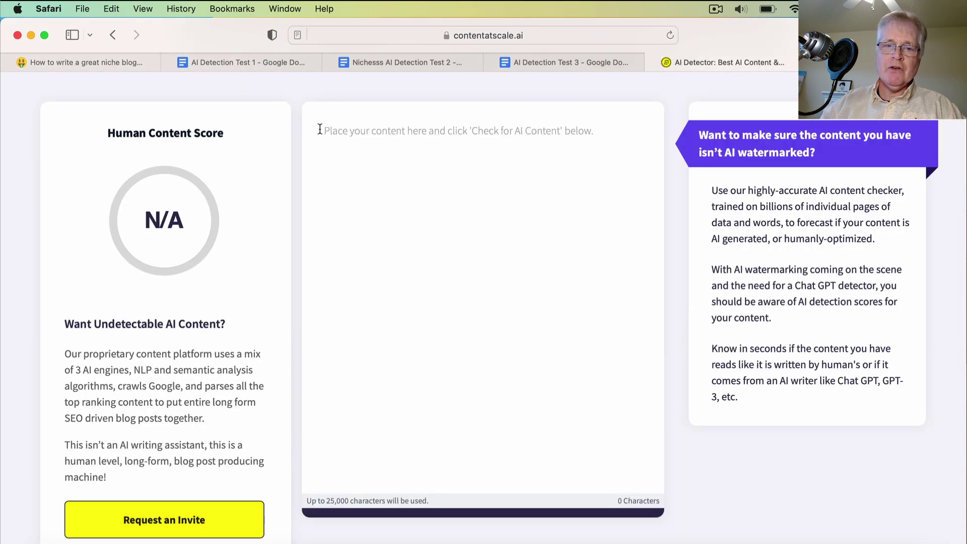
pyautogui.press('super+v')
pyautogui.scroll(-8, 498, 212)
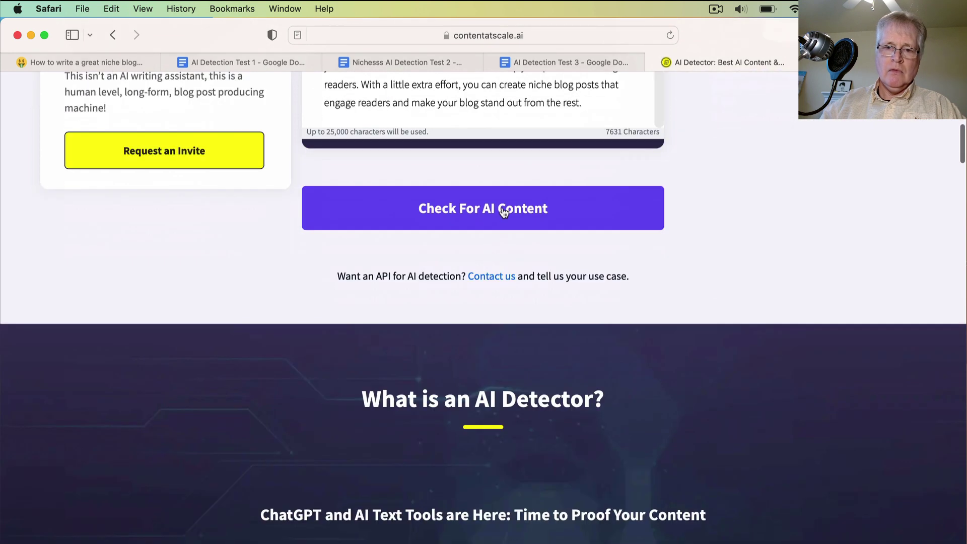
pyautogui.click(502, 209)
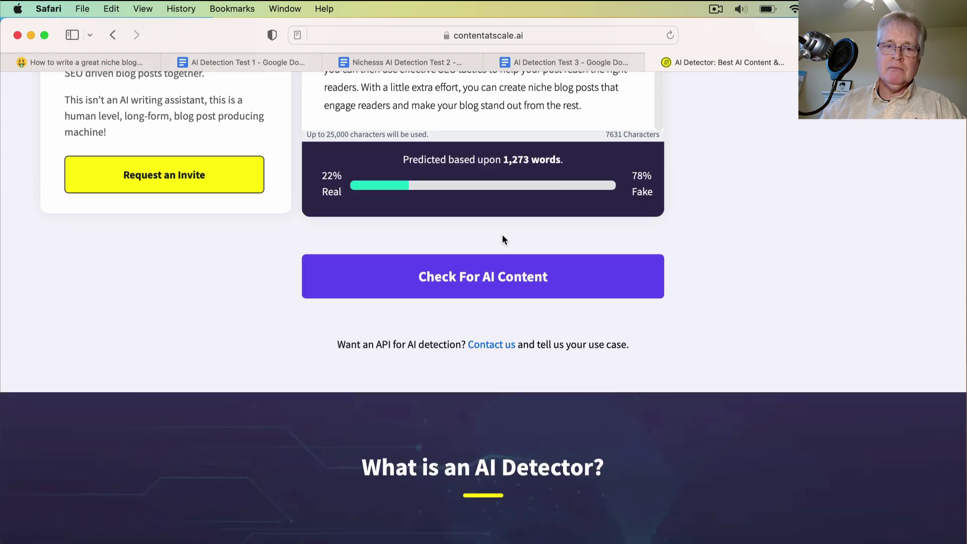
pyautogui.scroll(6, 501, 239)
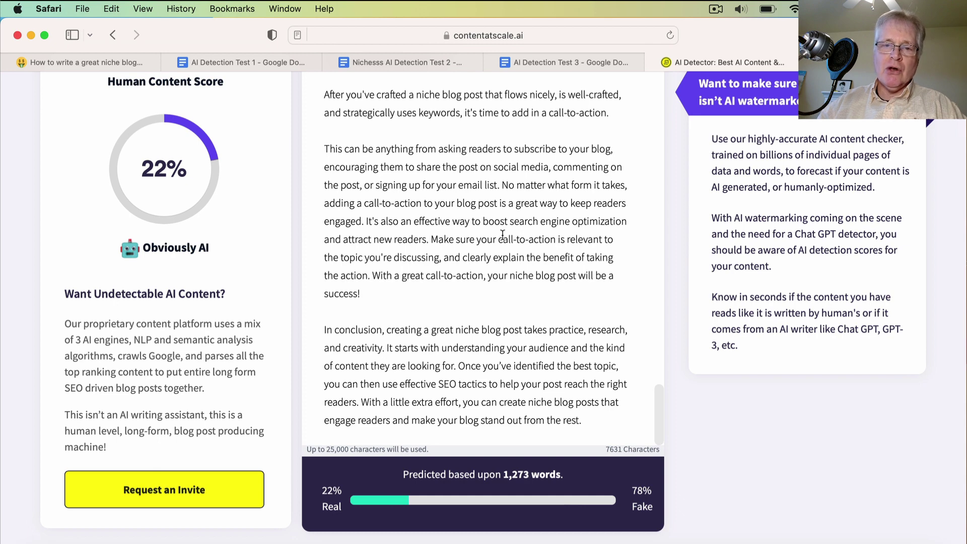
pyautogui.scroll(2, 502, 234)
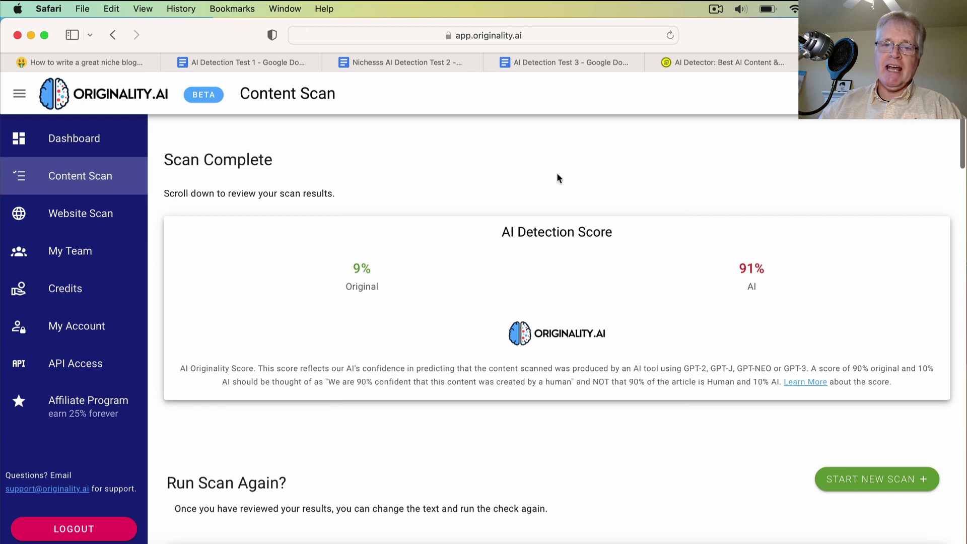
# - Run a new Originality.ai scan on the 1255-word niche blog post, scoring 3% Original, 97% AI
pyautogui.click(898, 478)
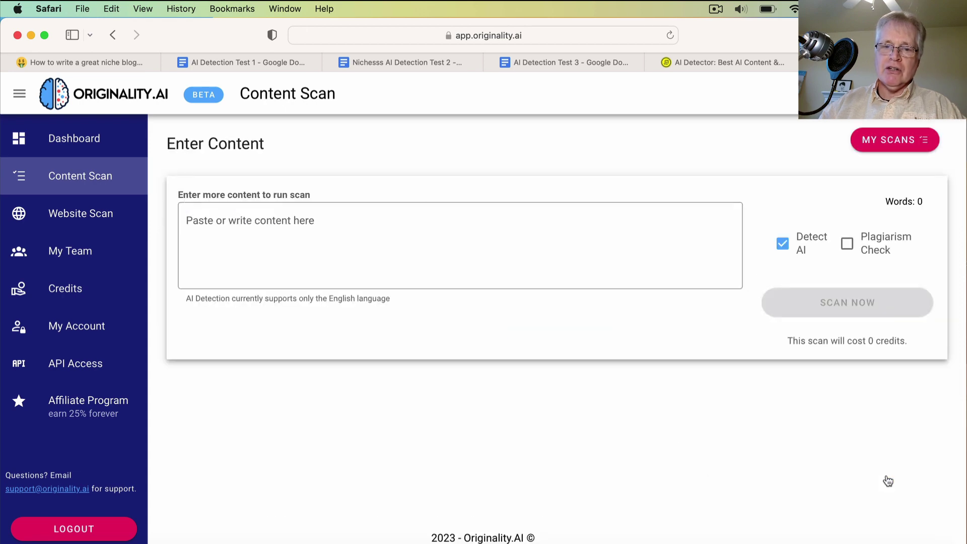
pyautogui.click(194, 218)
pyautogui.press('super+v')
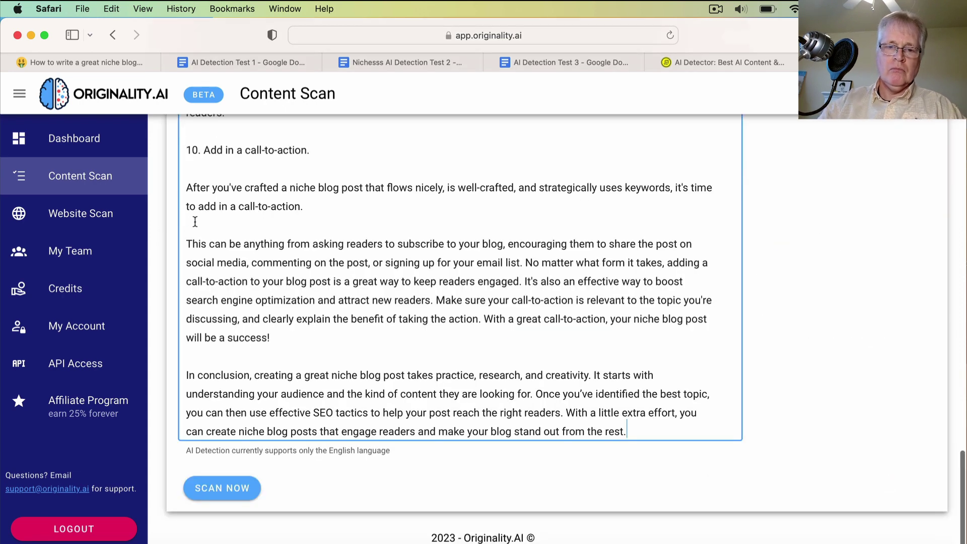
pyautogui.click(218, 492)
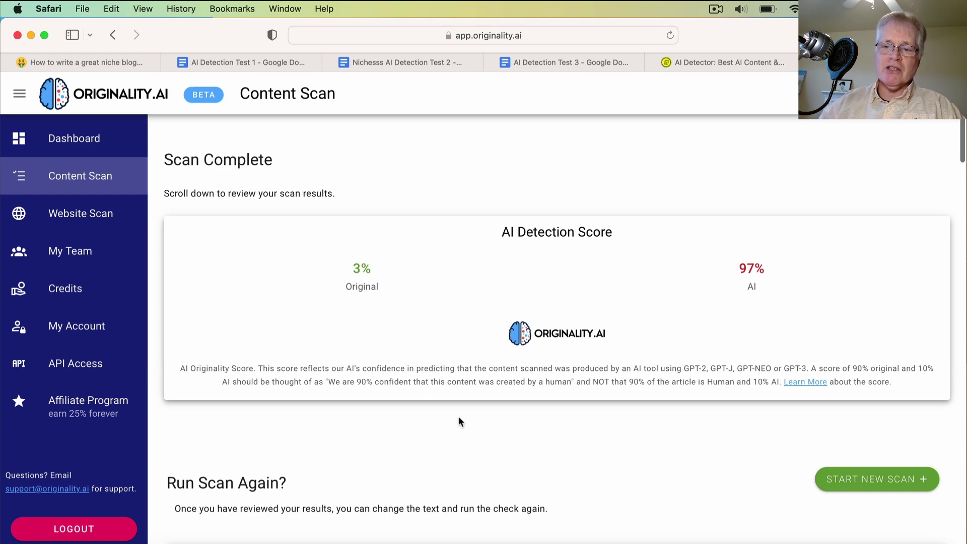
pyautogui.scroll(-5, 458, 416)
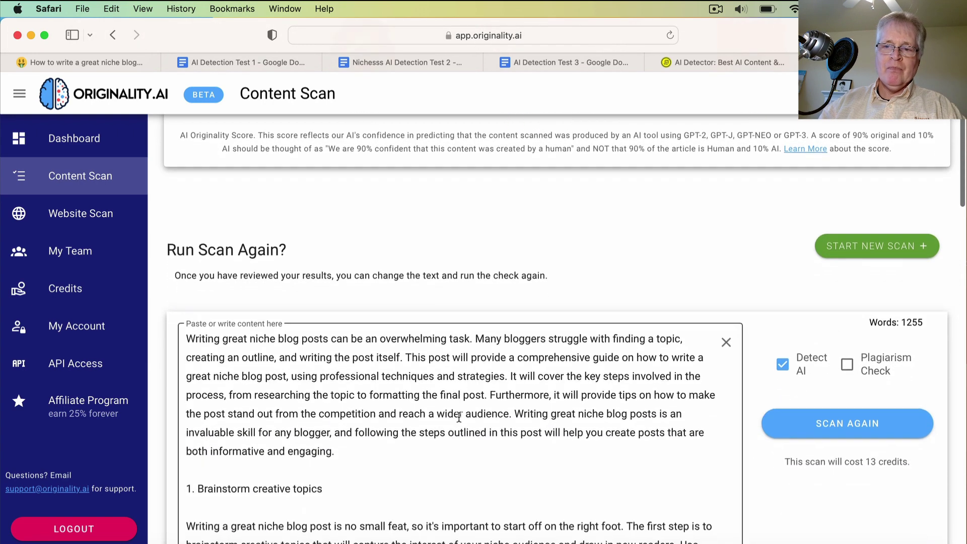
pyautogui.scroll(5, 459, 417)
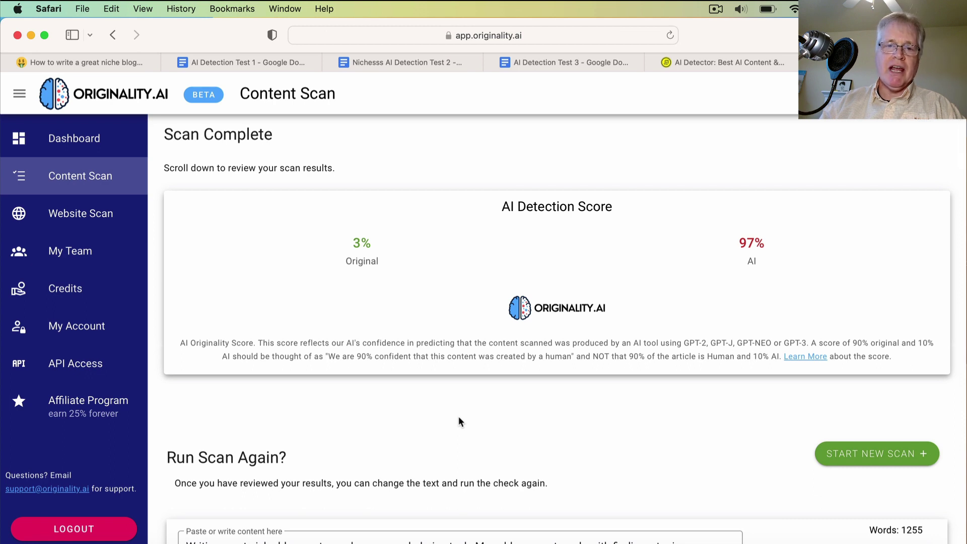
pyautogui.scroll(1, 458, 417)
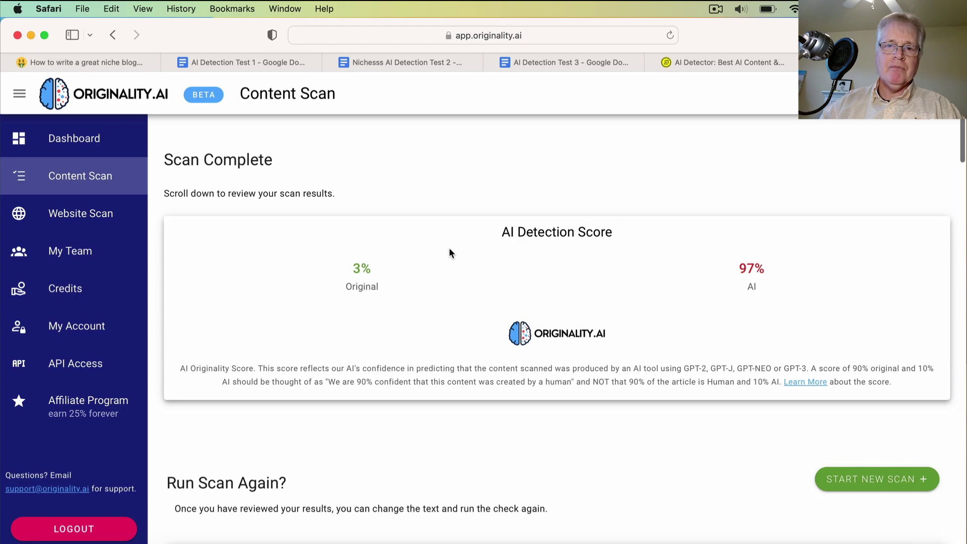
# - Open the 1271-word 'How to start mountain biking' document from the dashboard and select its entire text
pyautogui.click(116, 64)
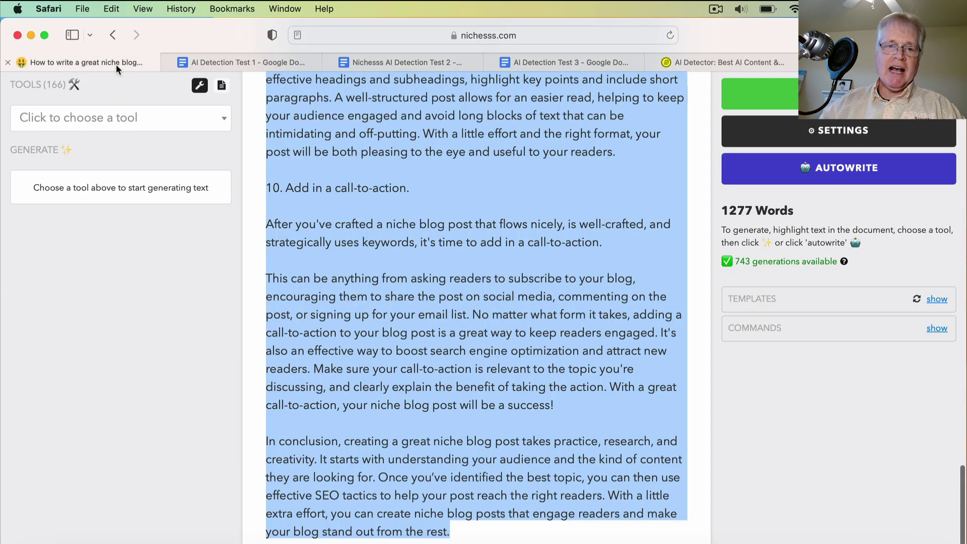
pyautogui.scroll(15, 169, 175)
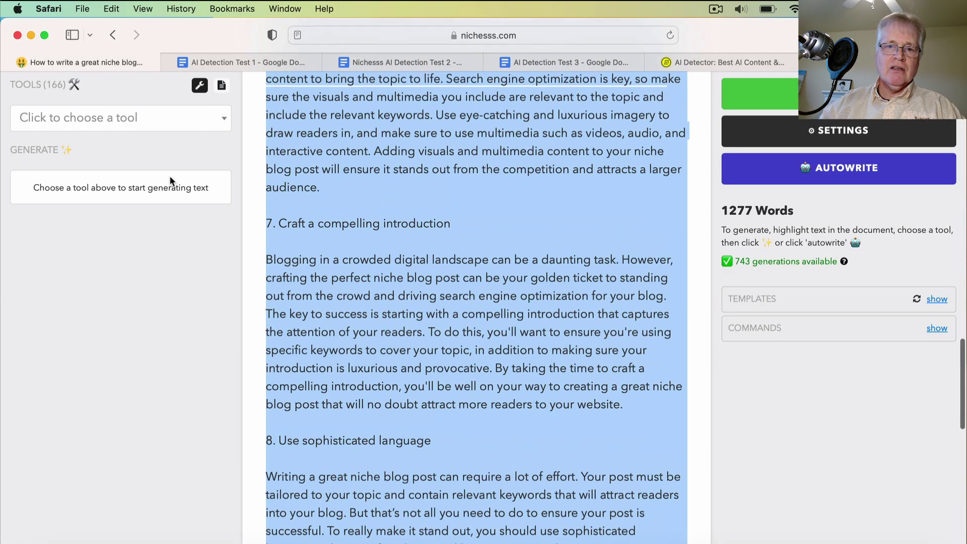
pyautogui.scroll(6, 169, 176)
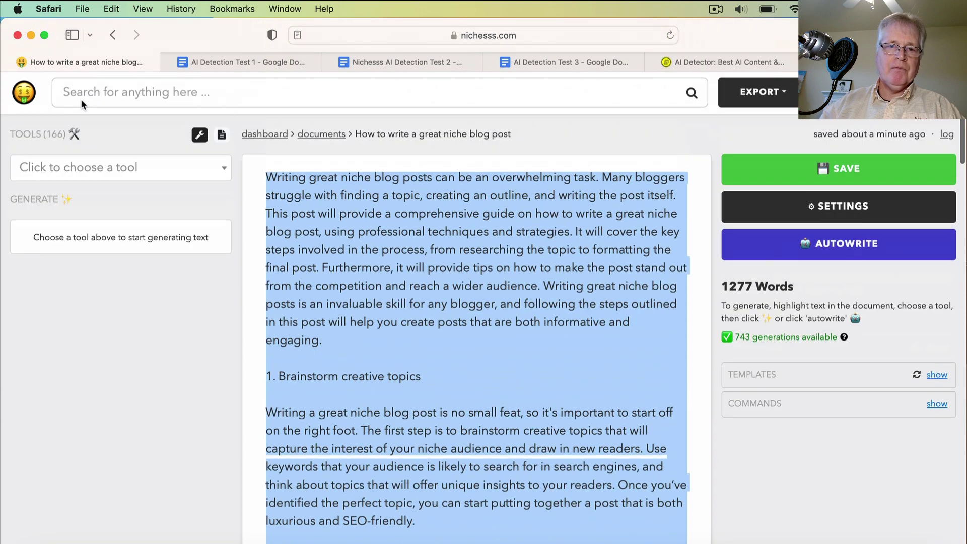
pyautogui.click(324, 164)
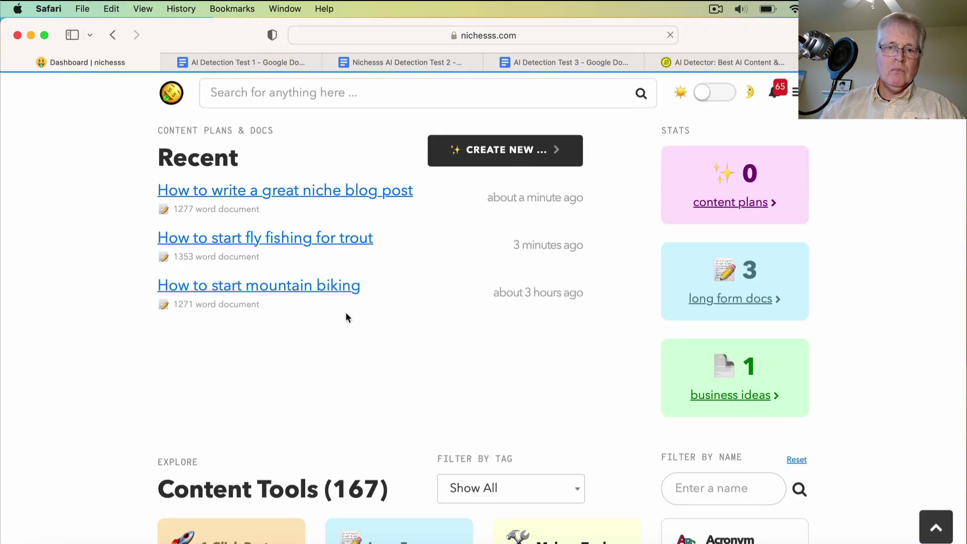
pyautogui.click(329, 287)
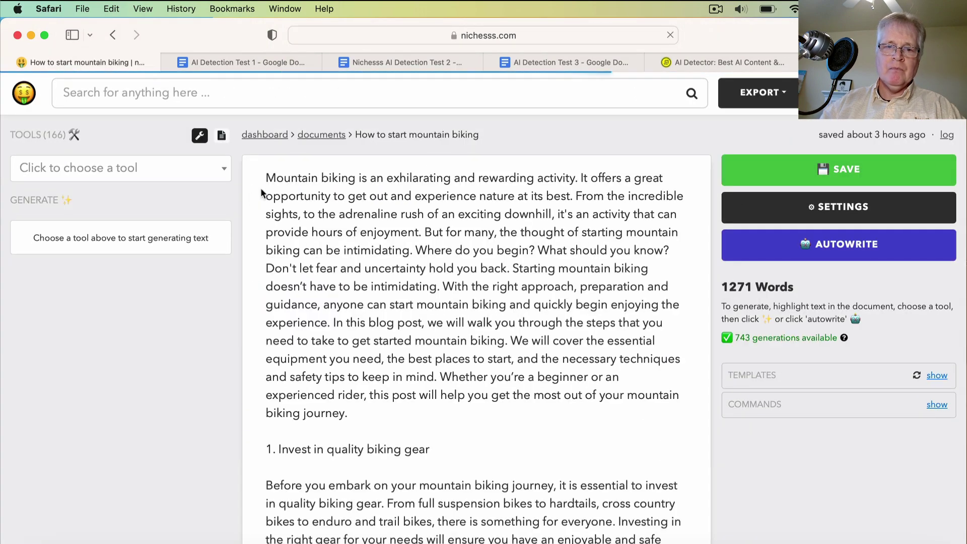
pyautogui.moveTo(267, 179); pyautogui.dragTo(567, 534)
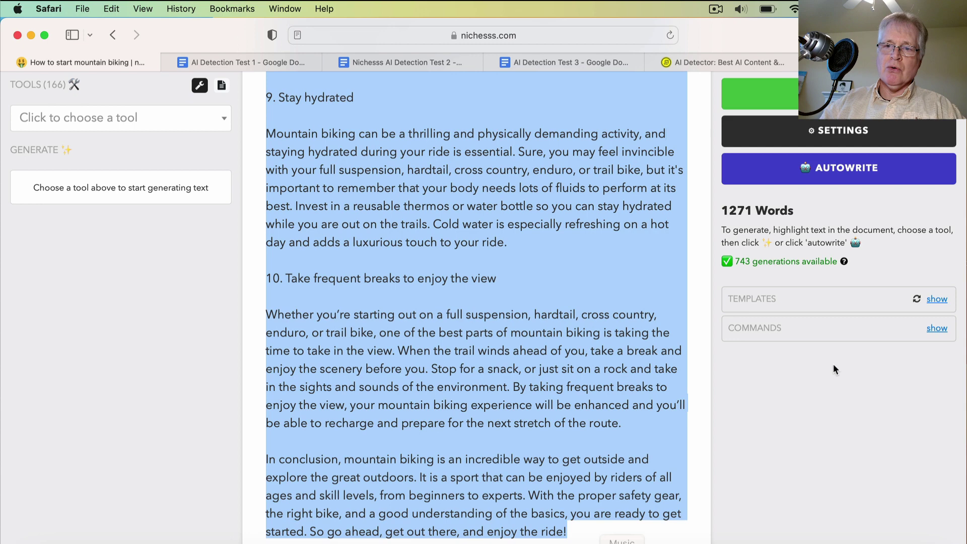
# - Review Content at Scale's result for the mountain biking article: 11% human, 89% fake, Obviously AI
pyautogui.click(742, 61)
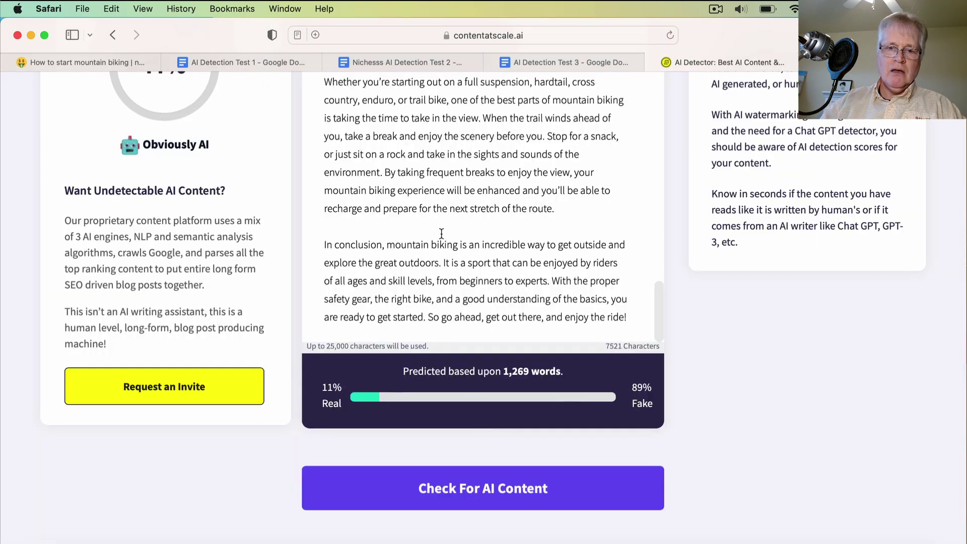
pyautogui.scroll(2, 441, 233)
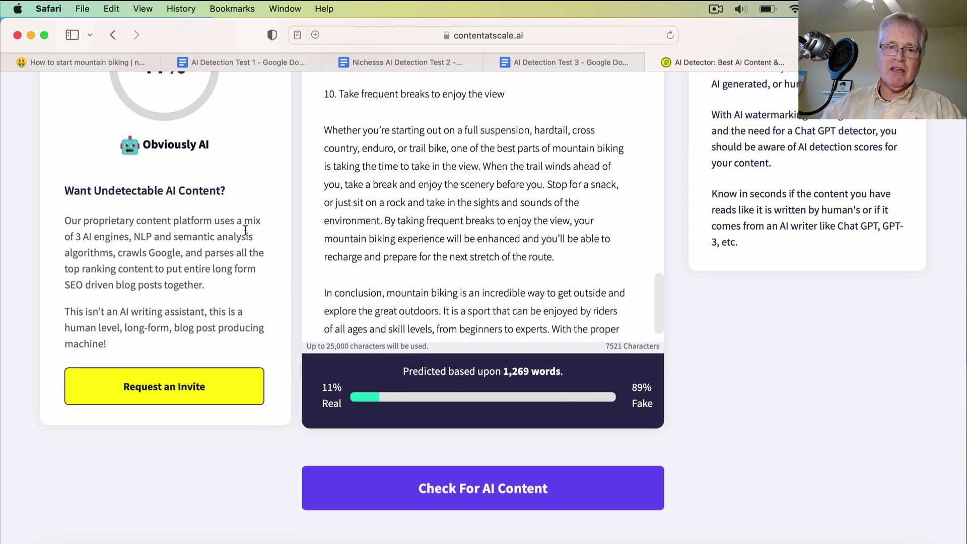
pyautogui.scroll(3, 245, 230)
pyautogui.scroll(1, 245, 230)
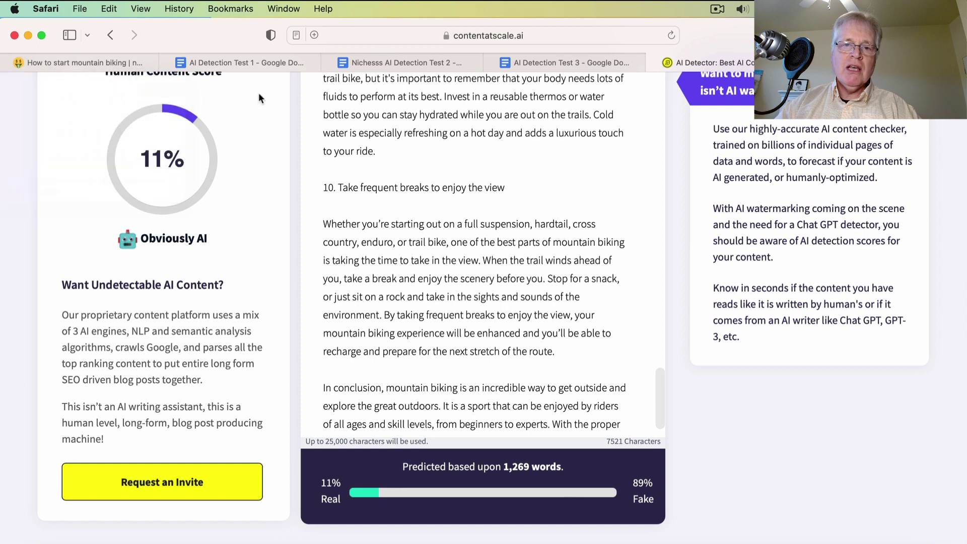
# - Select the whole luxurious rewritten post in Google Docs 'Nichess AI Detection Test 1' and return to the detector
pyautogui.click(260, 60)
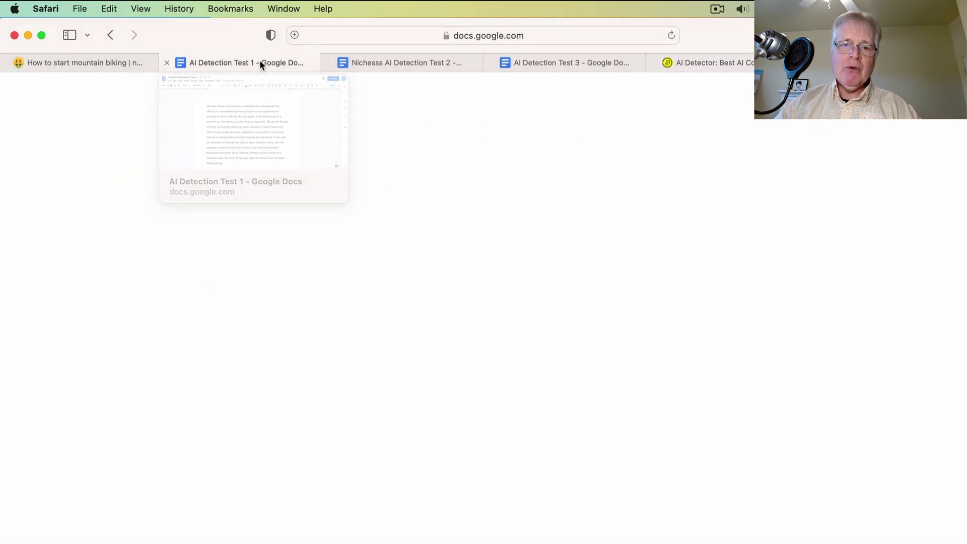
pyautogui.scroll(-1, 218, 240)
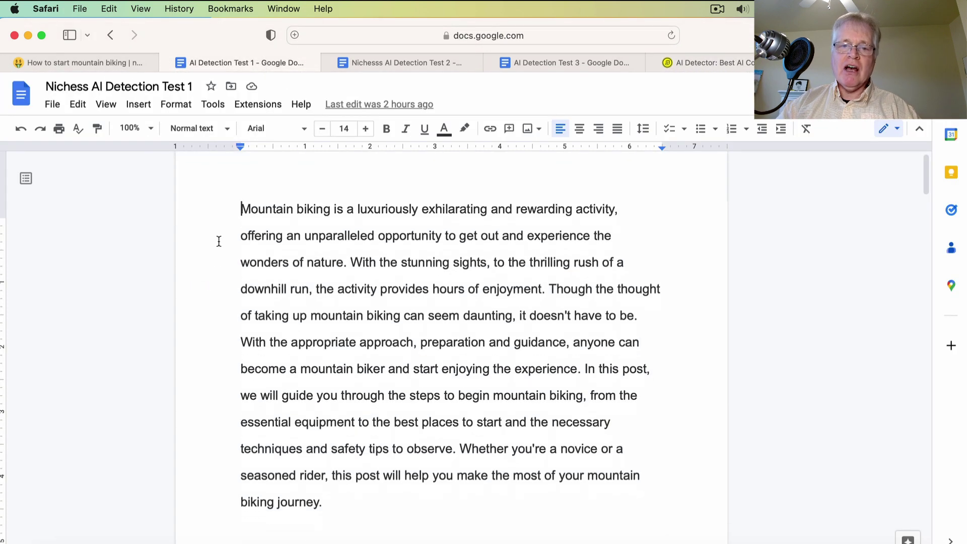
pyautogui.scroll(1, 218, 241)
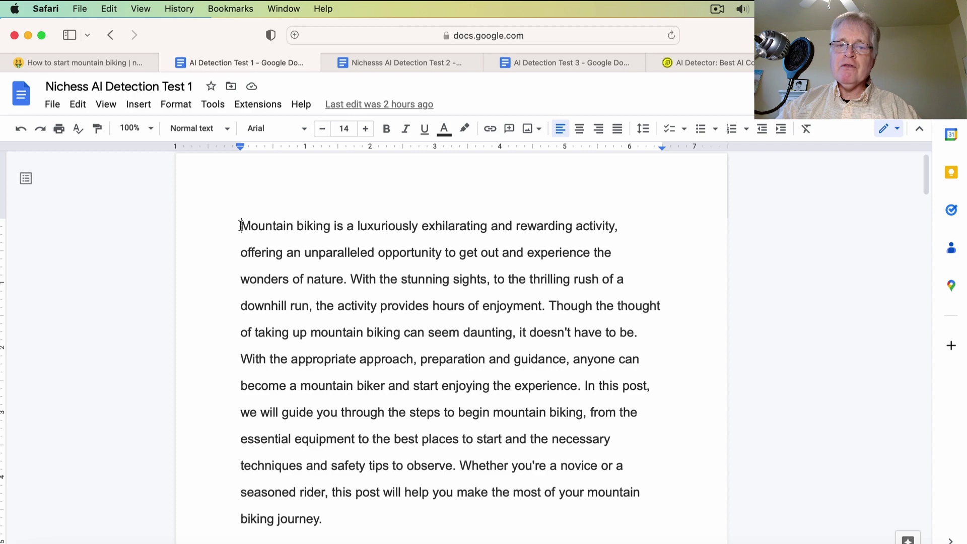
pyautogui.moveTo(241, 226); pyautogui.dragTo(352, 543)
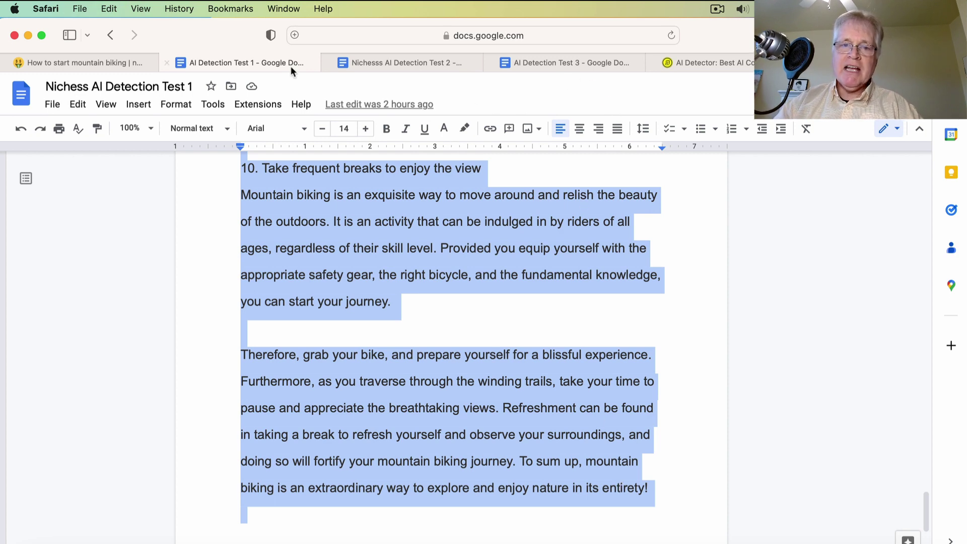
pyautogui.click(688, 62)
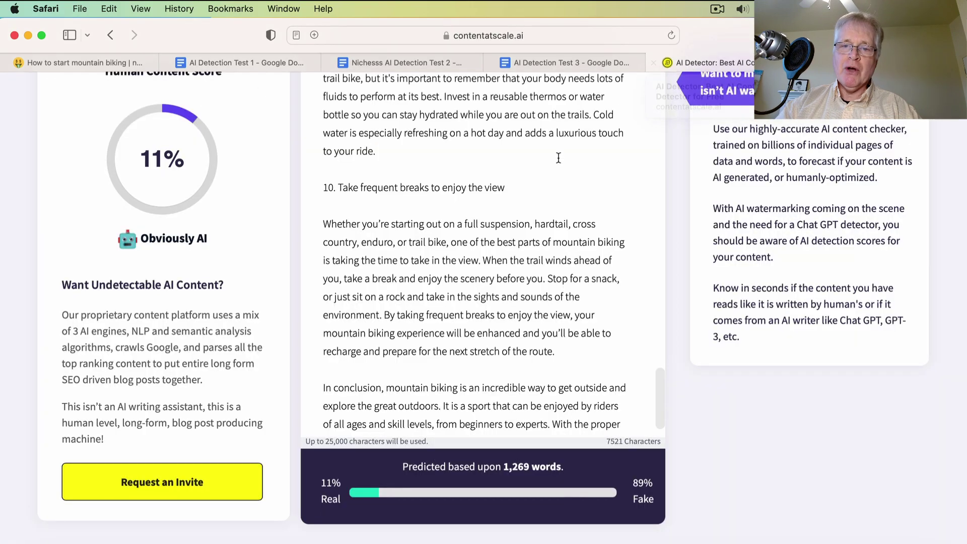
pyautogui.scroll(20, 557, 156)
# - Paste the rewritten post into the reloaded detector, trim the trailing blank line, and check it: 100% human
pyautogui.scroll(10, 557, 158)
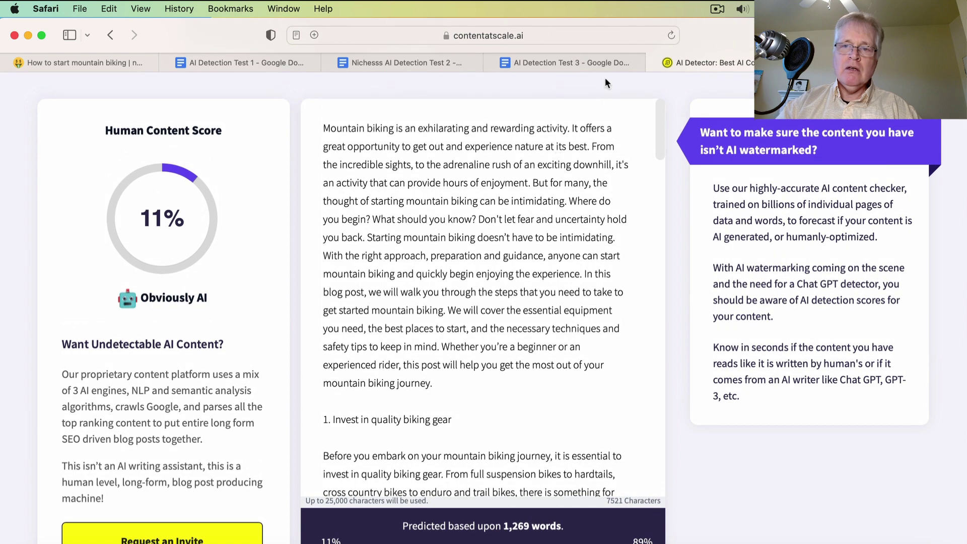
pyautogui.click(670, 36)
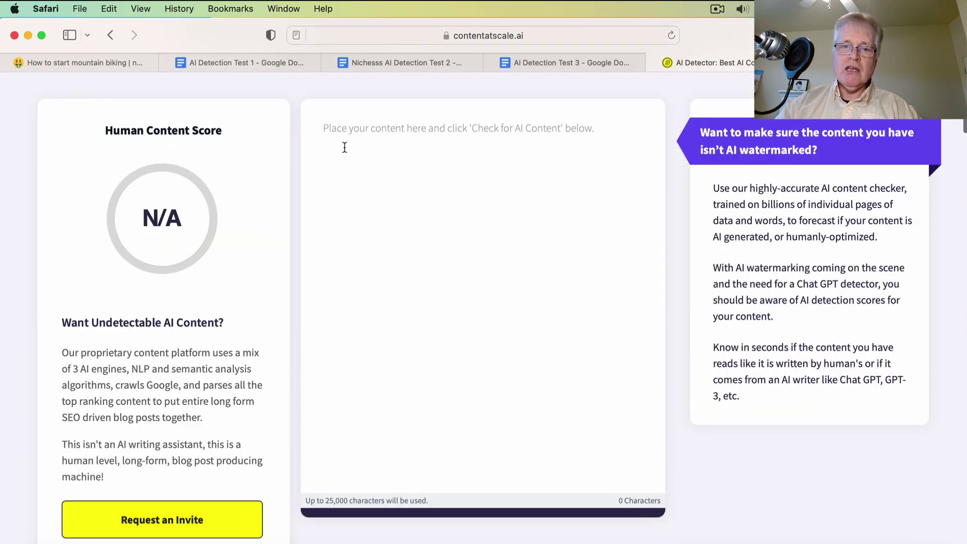
pyautogui.click(325, 126)
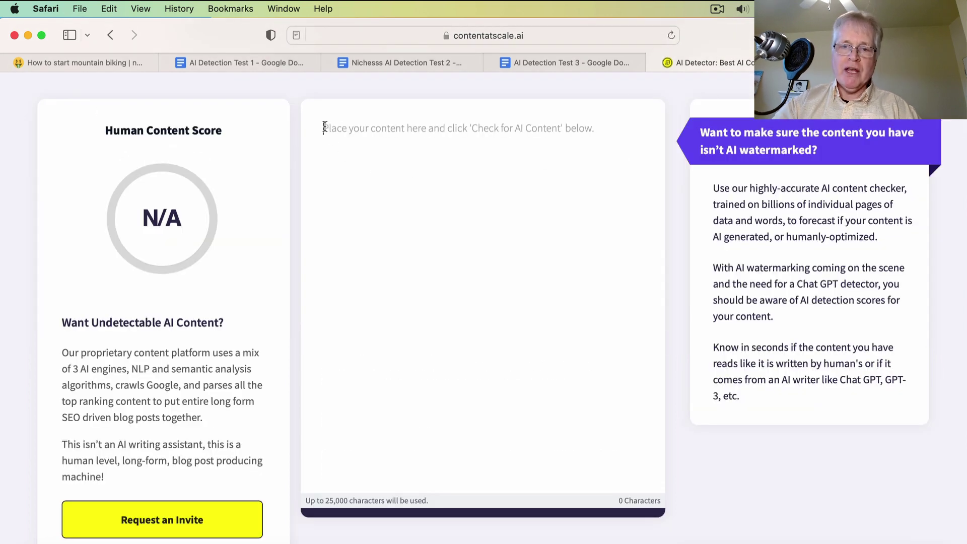
pyautogui.press('super+v')
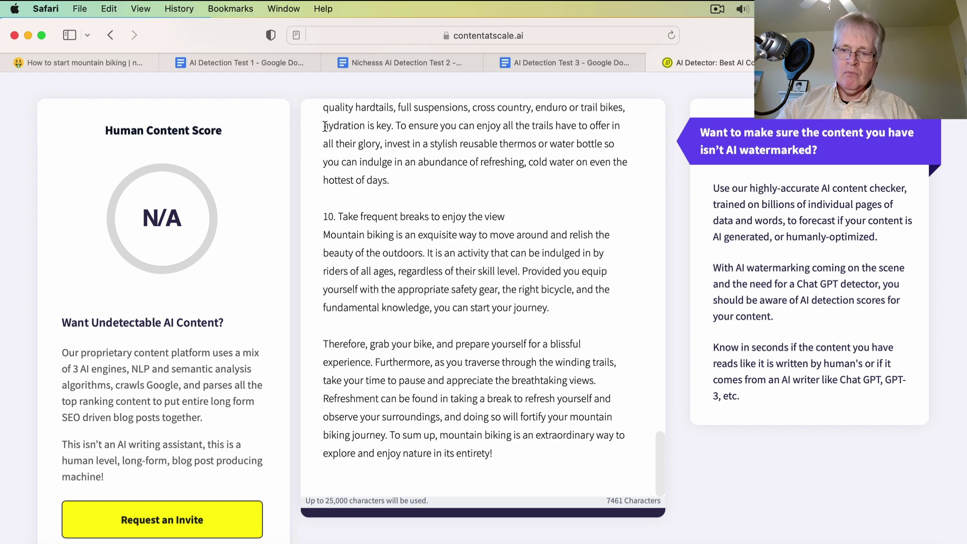
pyautogui.press('BackSpace')
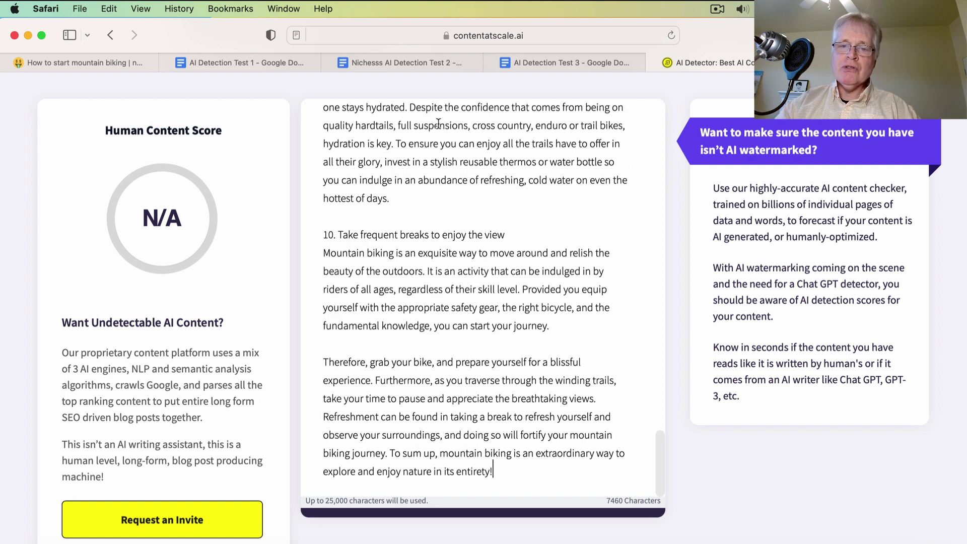
pyautogui.scroll(-6, 438, 123)
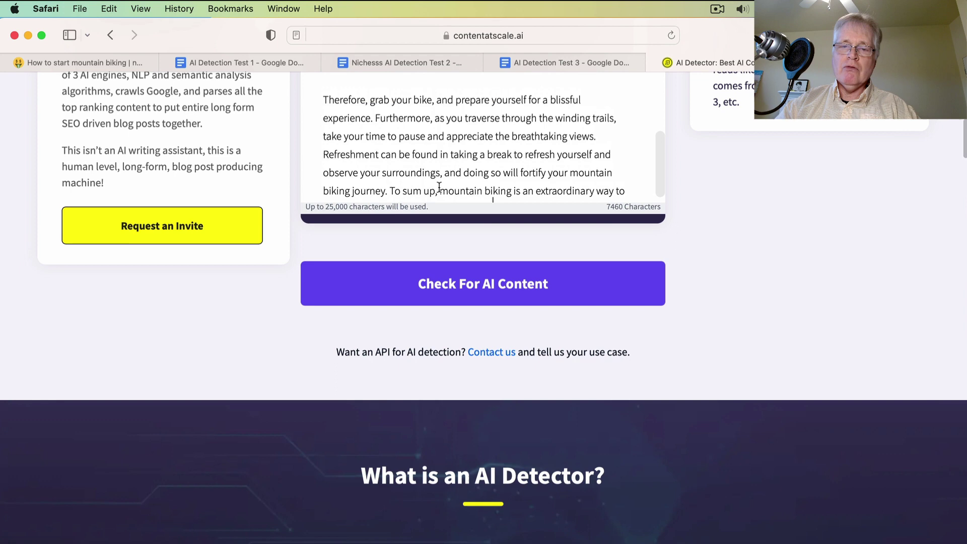
pyautogui.scroll(3, 439, 186)
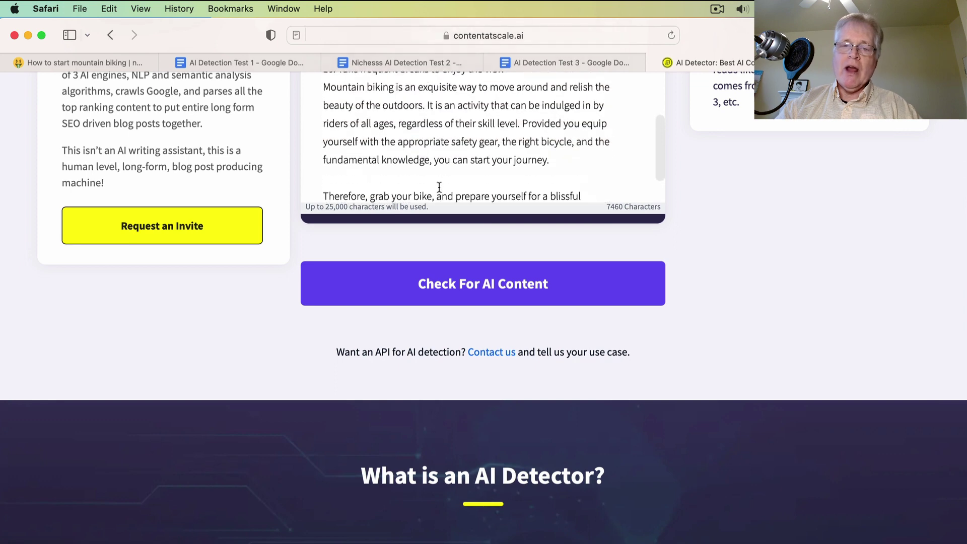
pyautogui.click(446, 287)
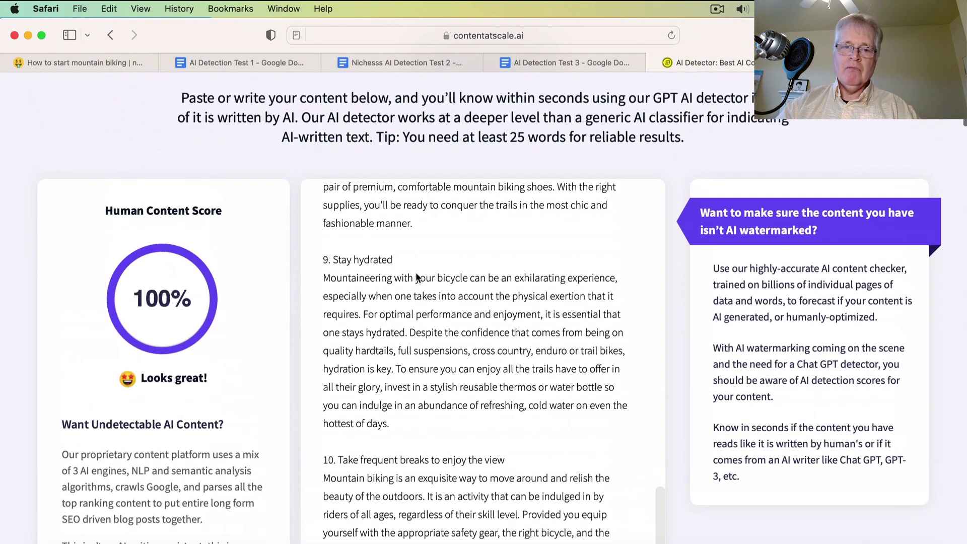
pyautogui.scroll(-2, 416, 272)
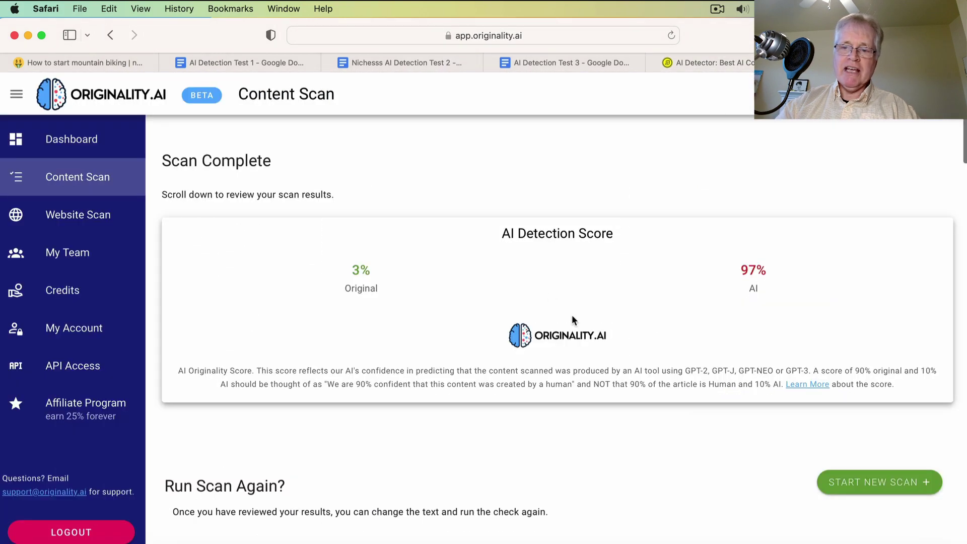
# - Start a new Originality.ai scan and paste the rewritten mountain biking post into the content box
pyautogui.click(873, 482)
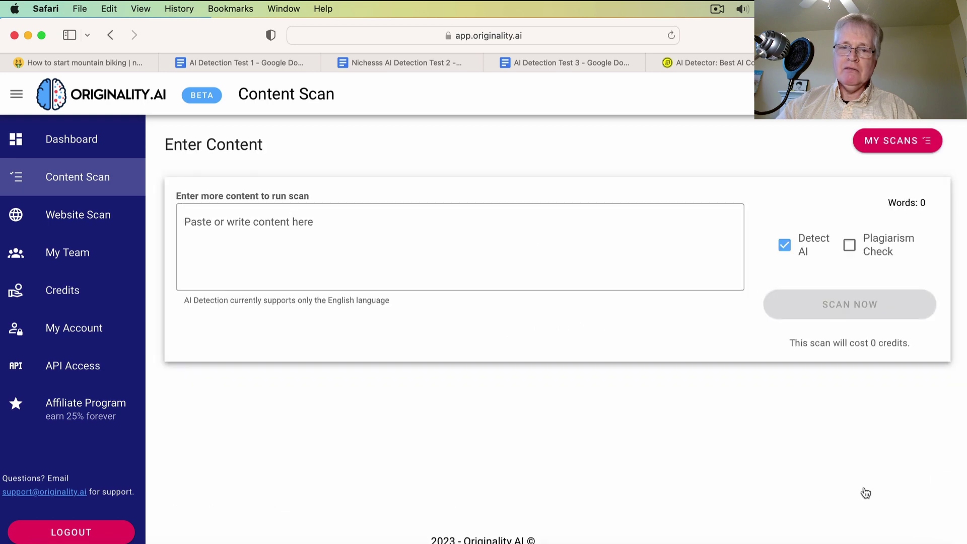
pyautogui.click(243, 218)
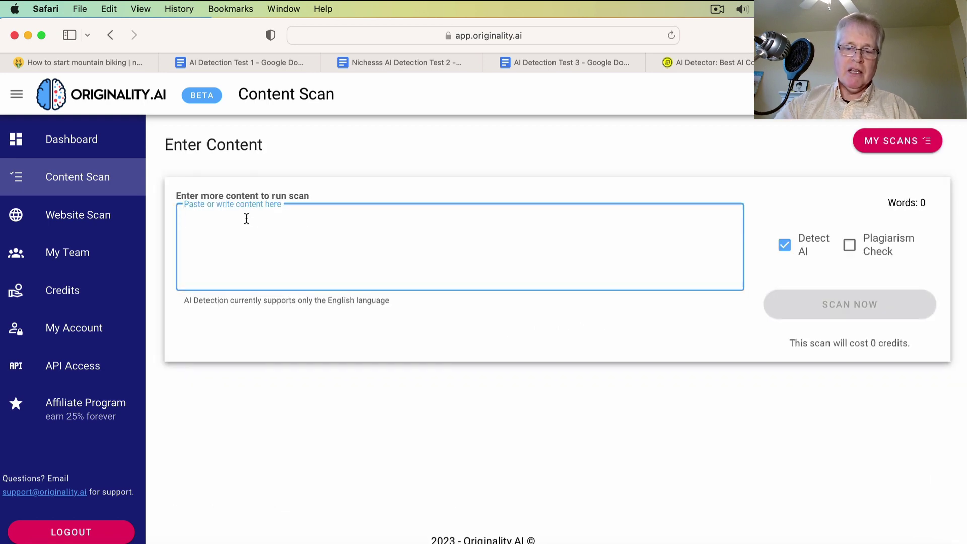
pyautogui.press('super+v')
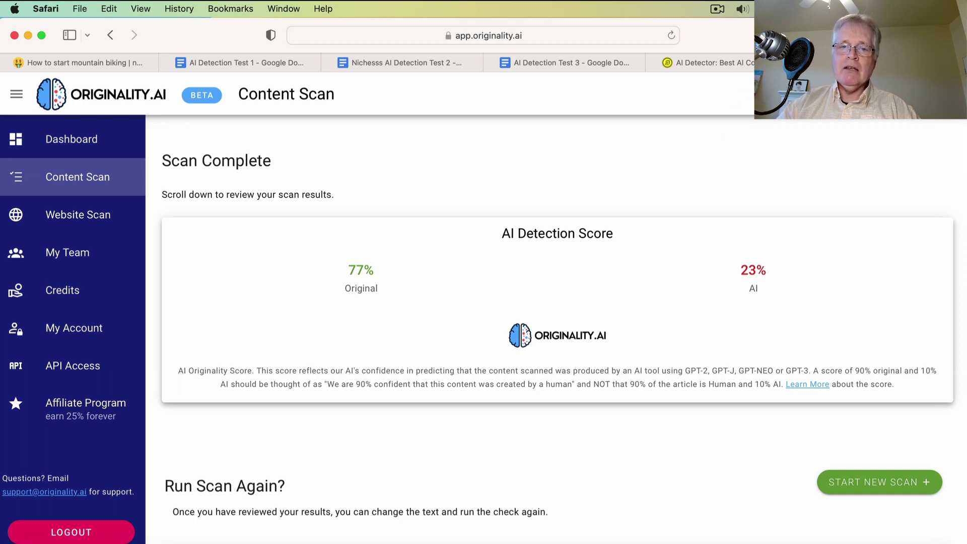
# - Select the full text of 'Nichesss AI Detection Test 2' and reload the AI Detector to an empty box
pyautogui.click(445, 64)
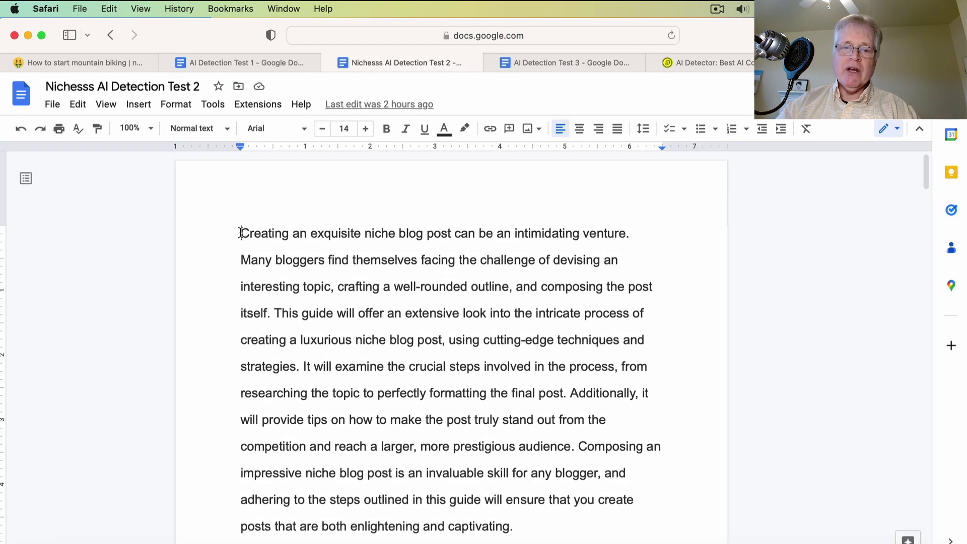
pyautogui.moveTo(241, 233); pyautogui.dragTo(503, 542)
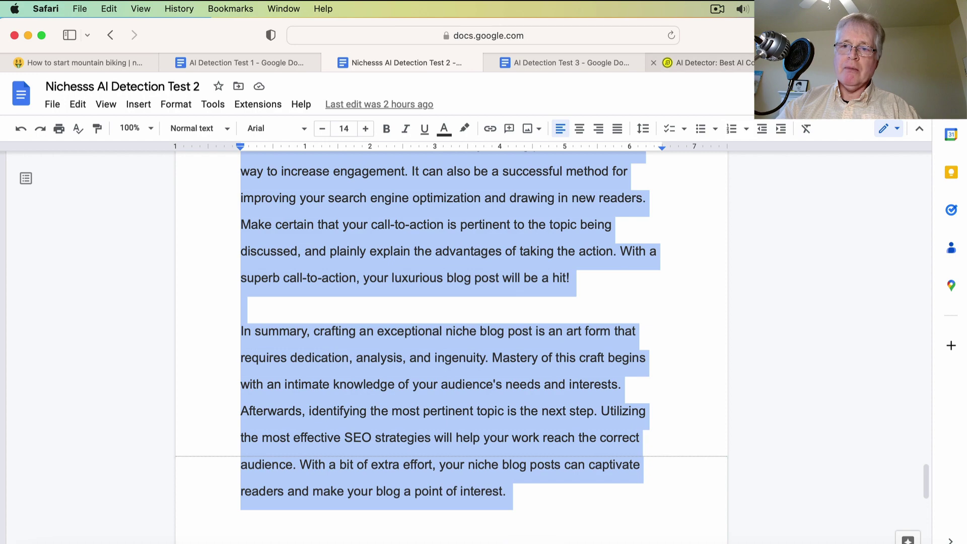
pyautogui.click(717, 68)
pyautogui.click(672, 36)
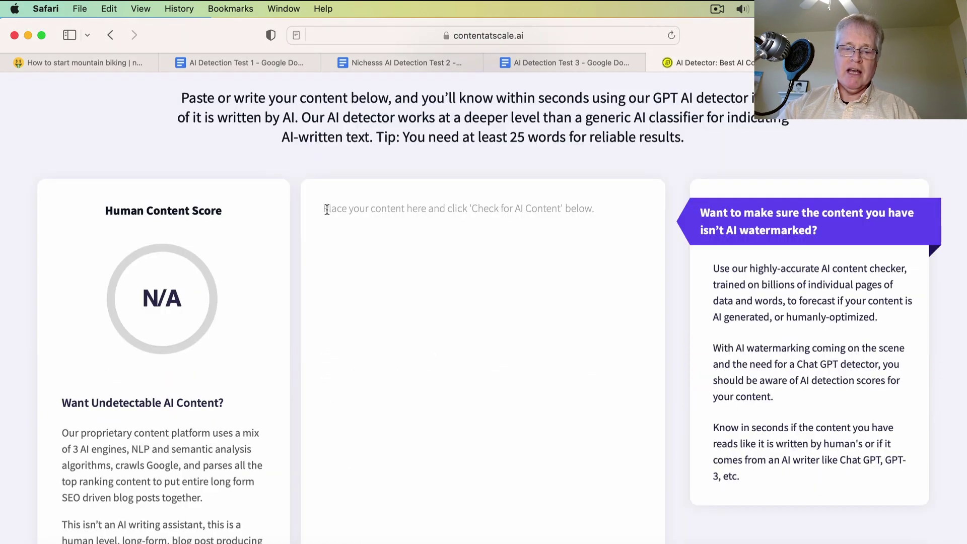
# - Paste the Test 2 post into Content at Scale and check it: 99% human, 1% fake, 1,263 words
pyautogui.press('super+v')
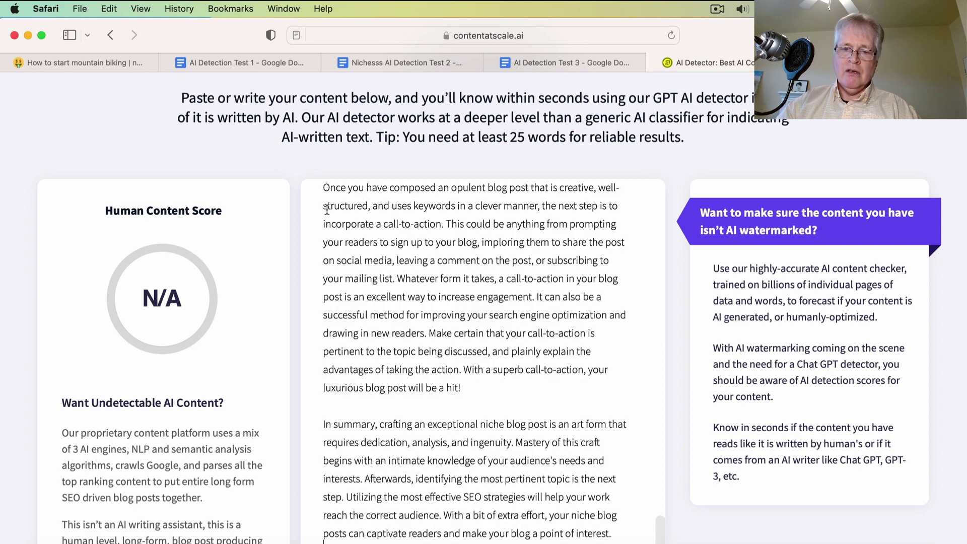
pyautogui.scroll(-5, 327, 209)
pyautogui.click(365, 432)
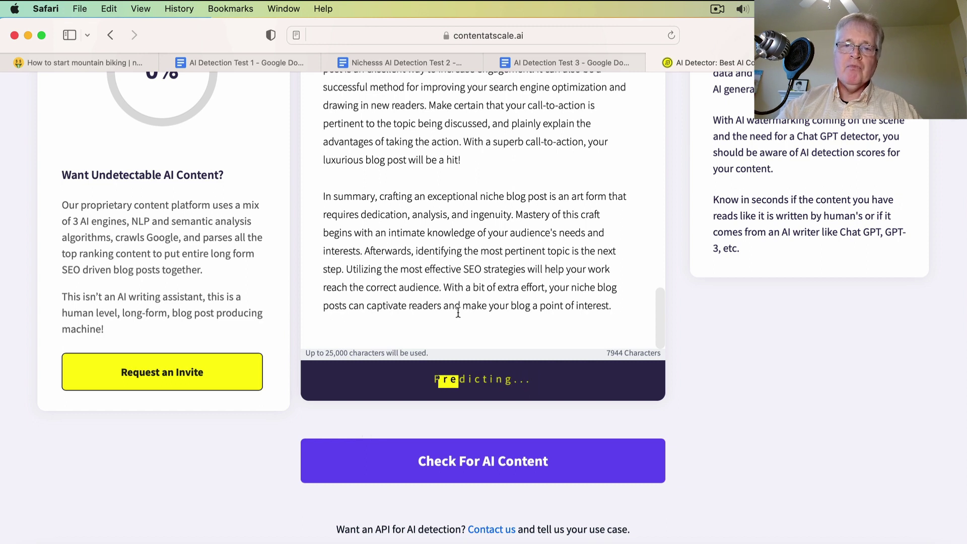
pyautogui.scroll(3, 455, 313)
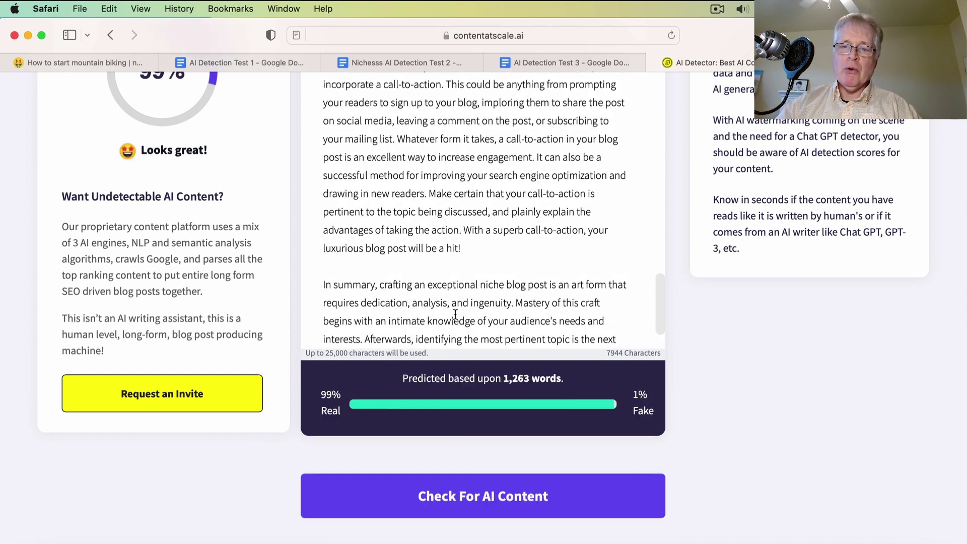
pyautogui.scroll(10, 473, 235)
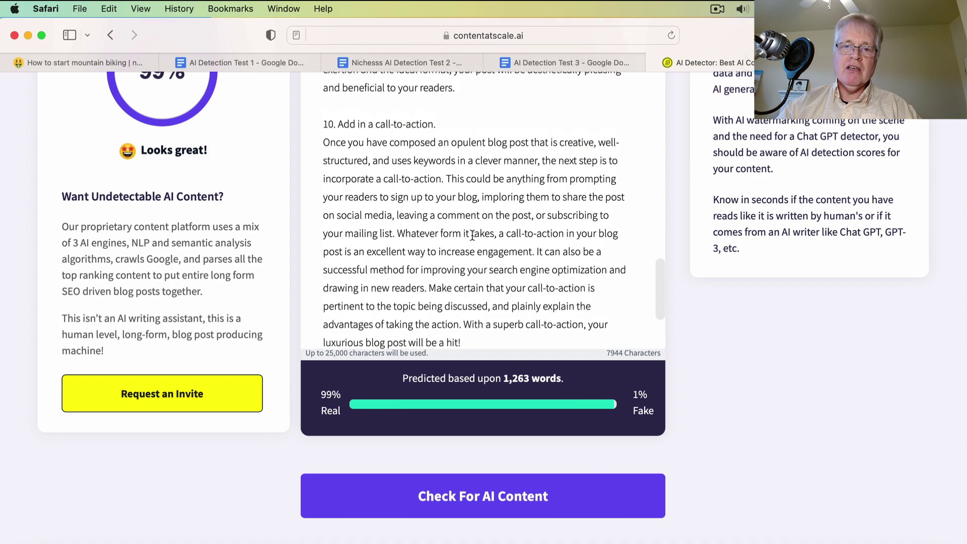
pyautogui.scroll(10, 472, 235)
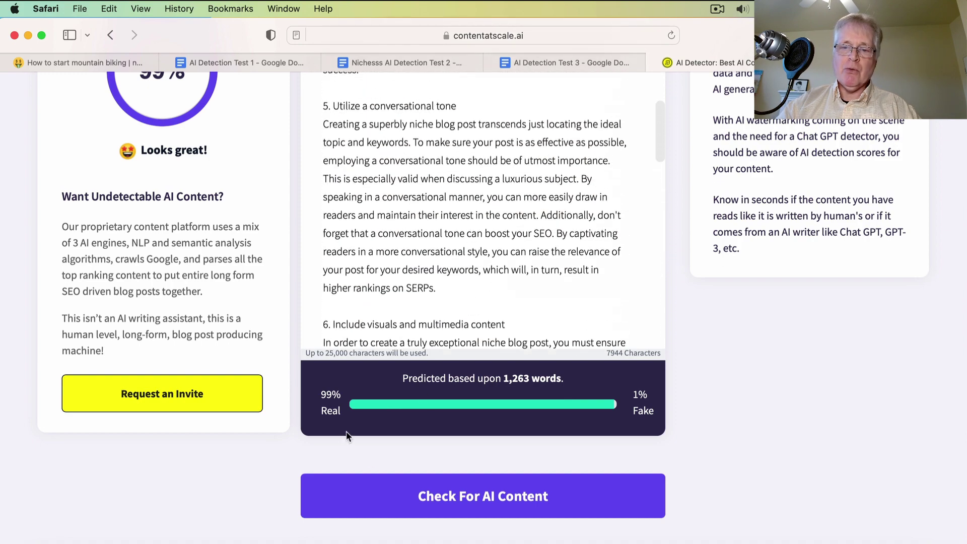
pyautogui.scroll(4, 392, 209)
pyautogui.scroll(15, 392, 210)
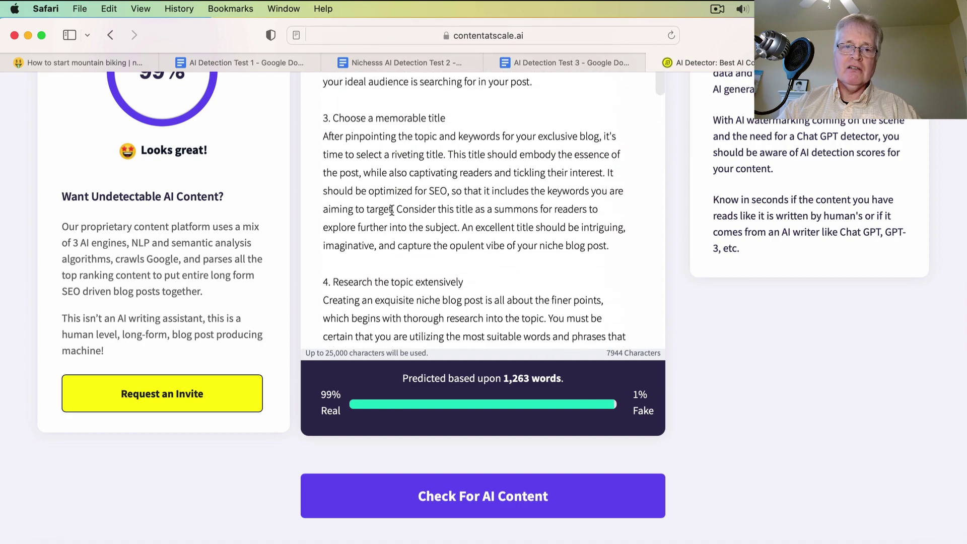
pyautogui.scroll(-3, 392, 209)
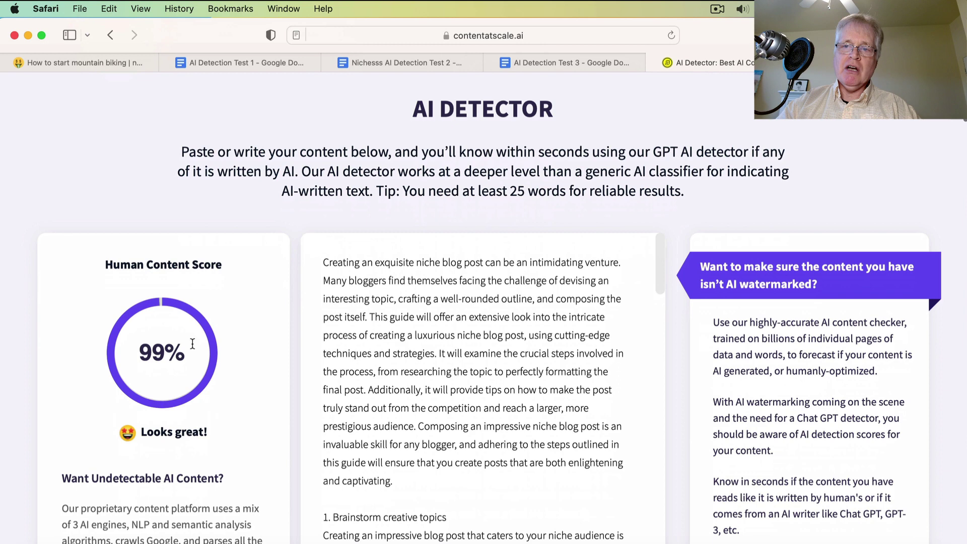
# - Scan the Test 2 niche blog post in Originality.ai, scoring 50% original and 50% AI
pyautogui.hotkey('ctrl', 'Tab')
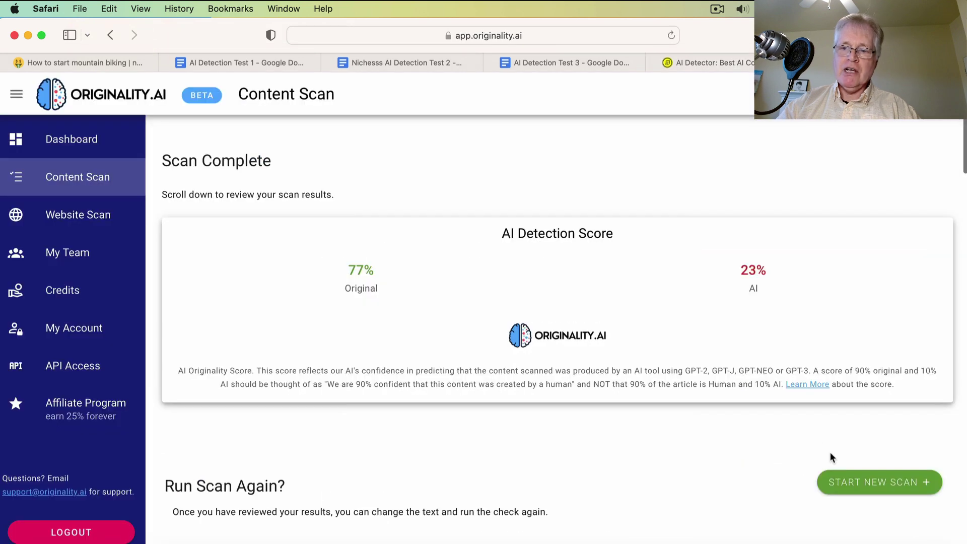
pyautogui.click(861, 483)
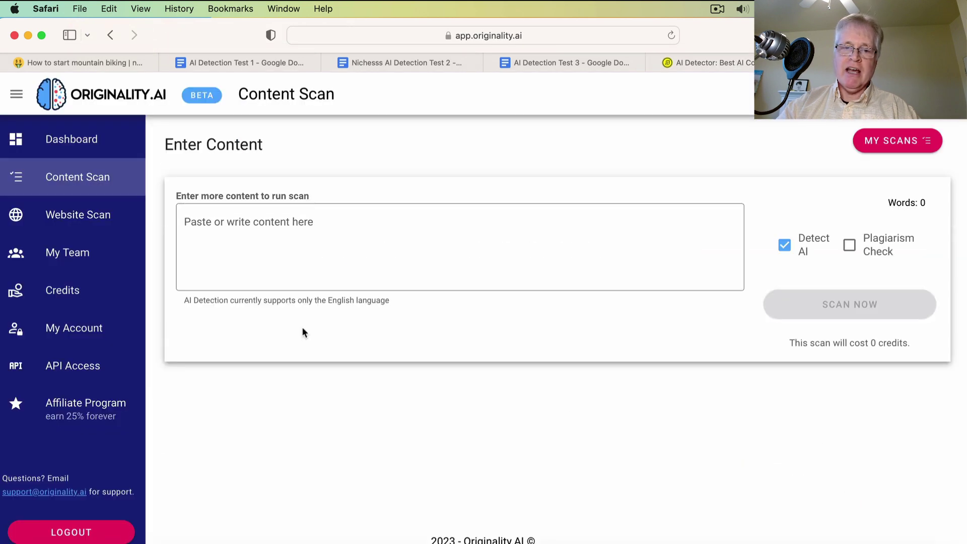
pyautogui.click(188, 219)
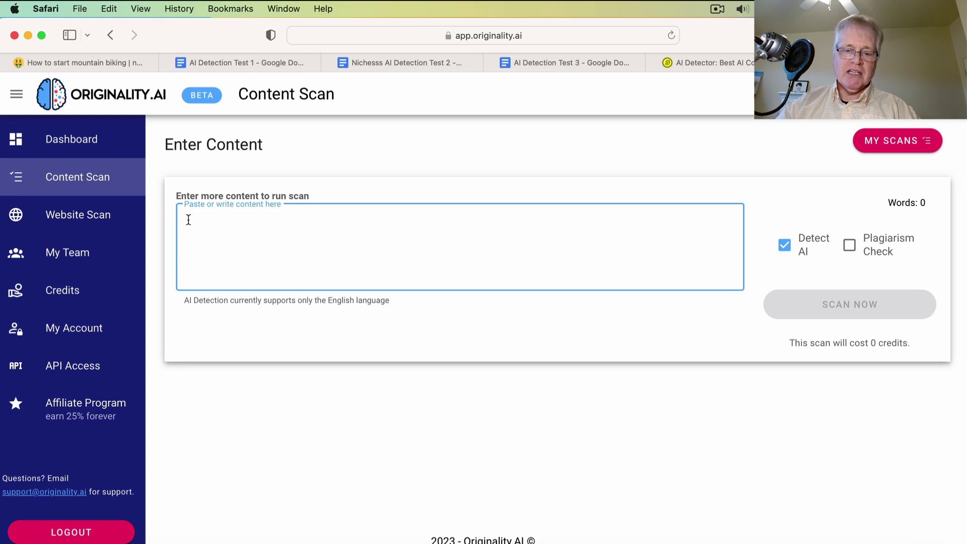
pyautogui.press('super+v')
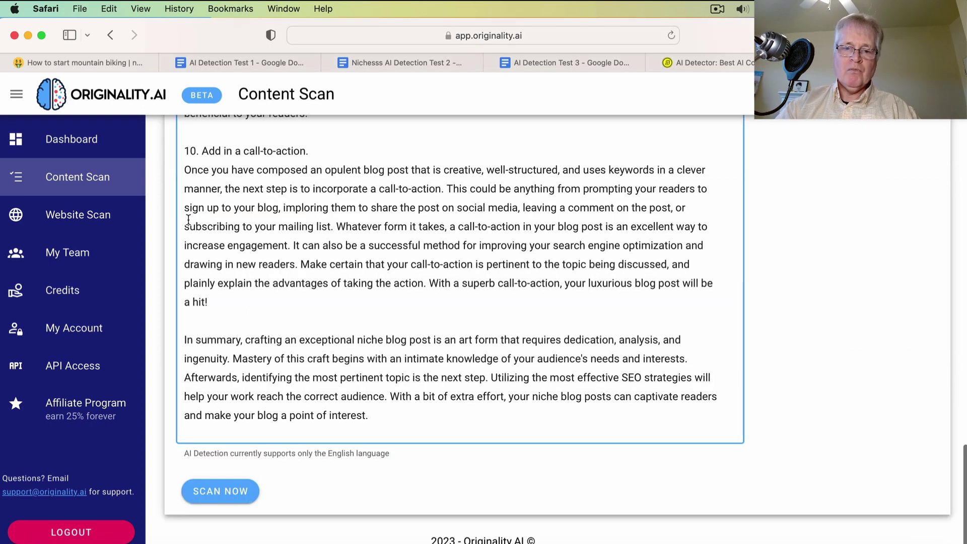
pyautogui.click(218, 498)
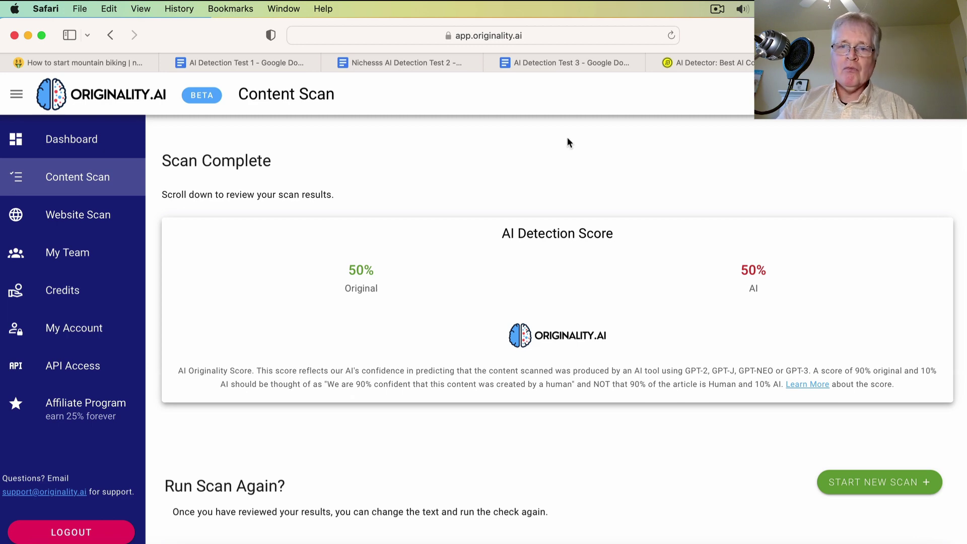
# - Select the fly-fishing for trout article in 'Nichess AI Detection Test 3', then return to the detector
pyautogui.click(565, 62)
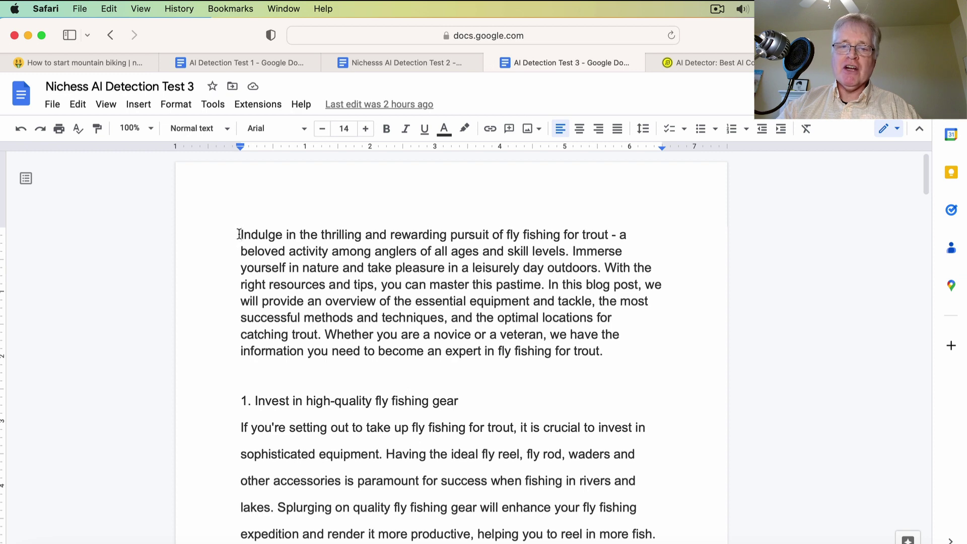
pyautogui.moveTo(240, 234); pyautogui.dragTo(364, 413)
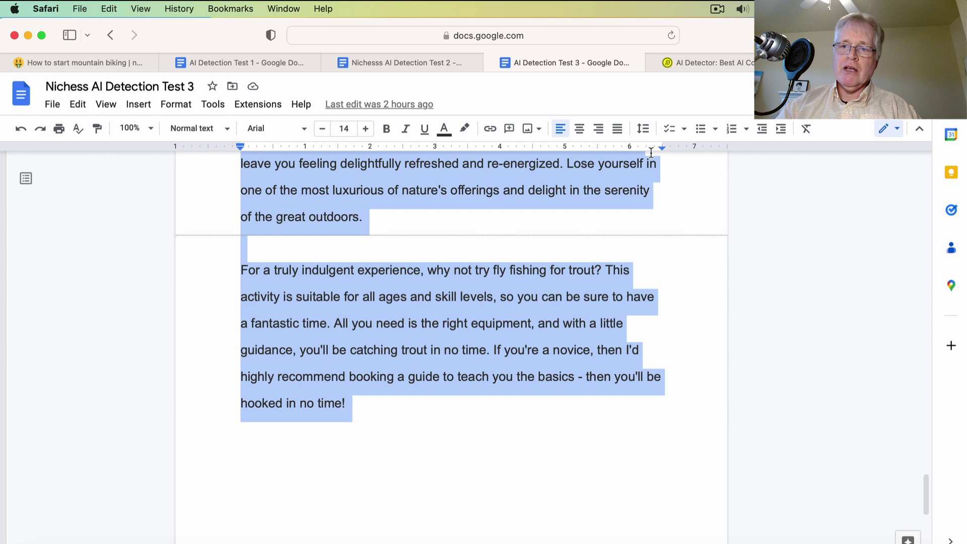
pyautogui.click(741, 61)
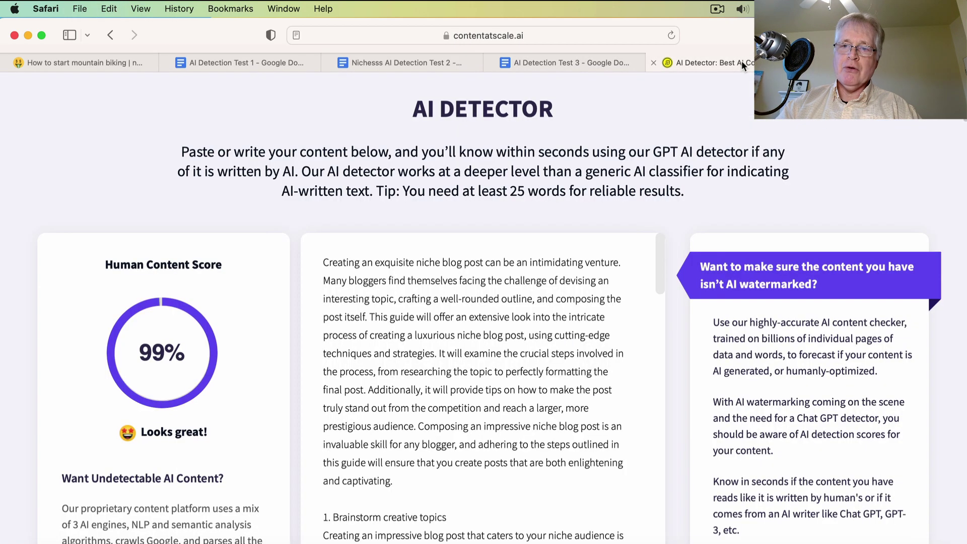
# - Reload Content at Scale and check the fly-fishing article: 100% human, 0% fake over 1,239 words
pyautogui.click(670, 35)
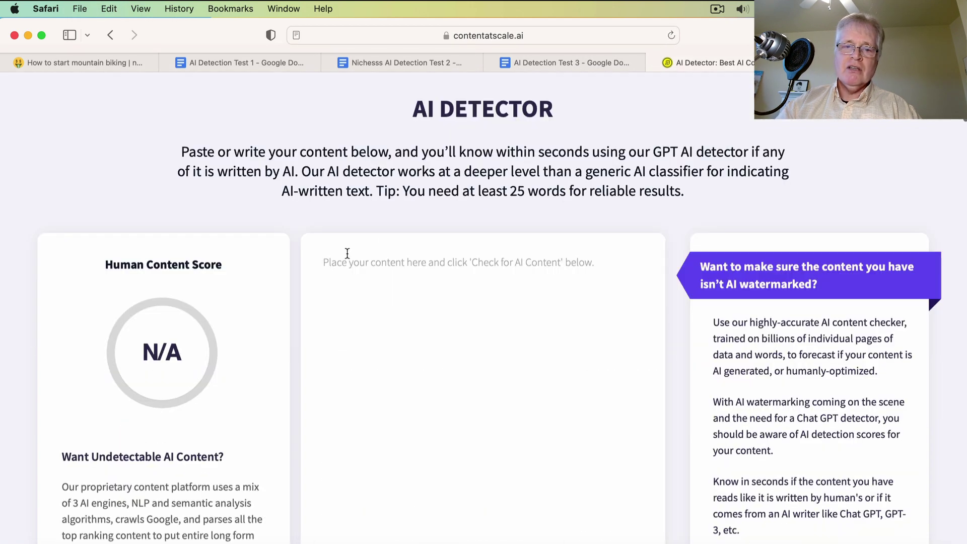
pyautogui.press('super+v')
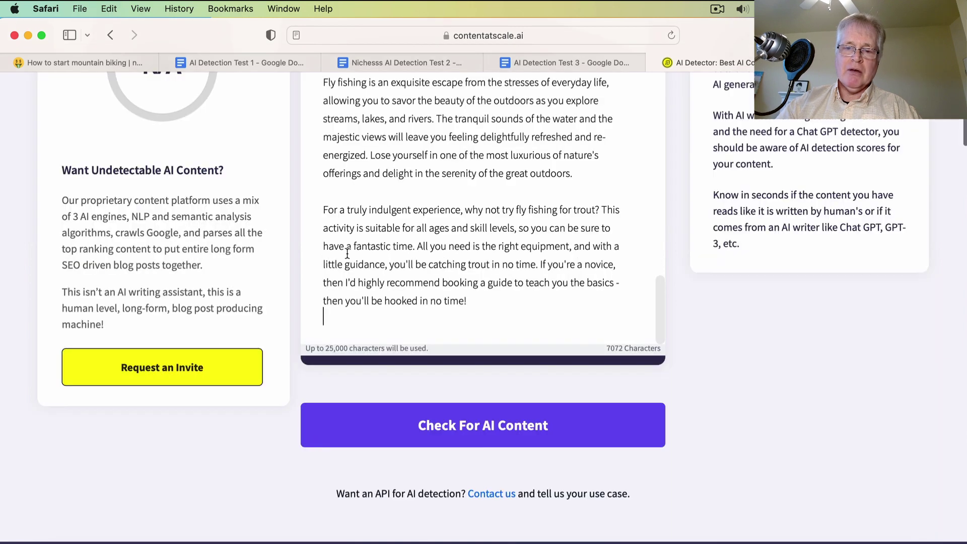
pyautogui.click(479, 439)
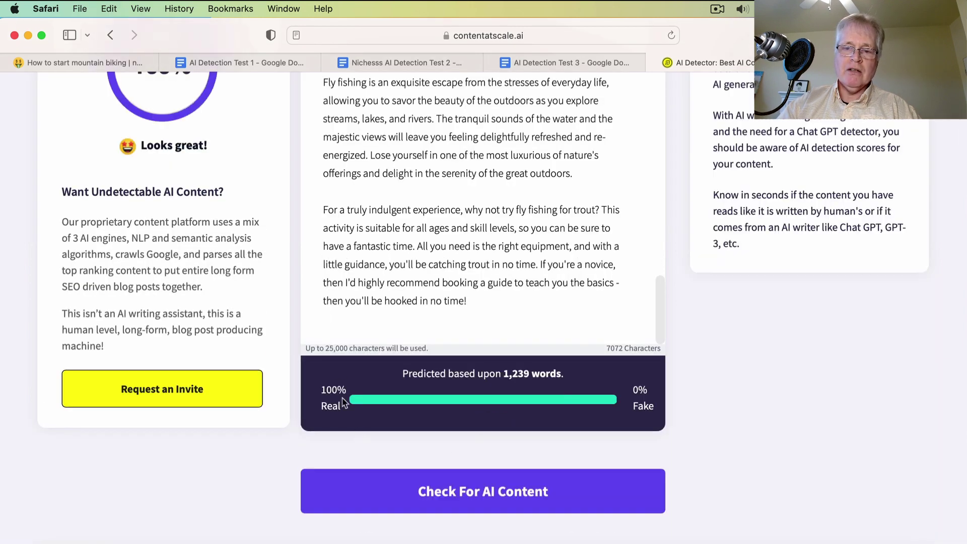
pyautogui.scroll(10, 470, 226)
pyautogui.scroll(5, 212, 206)
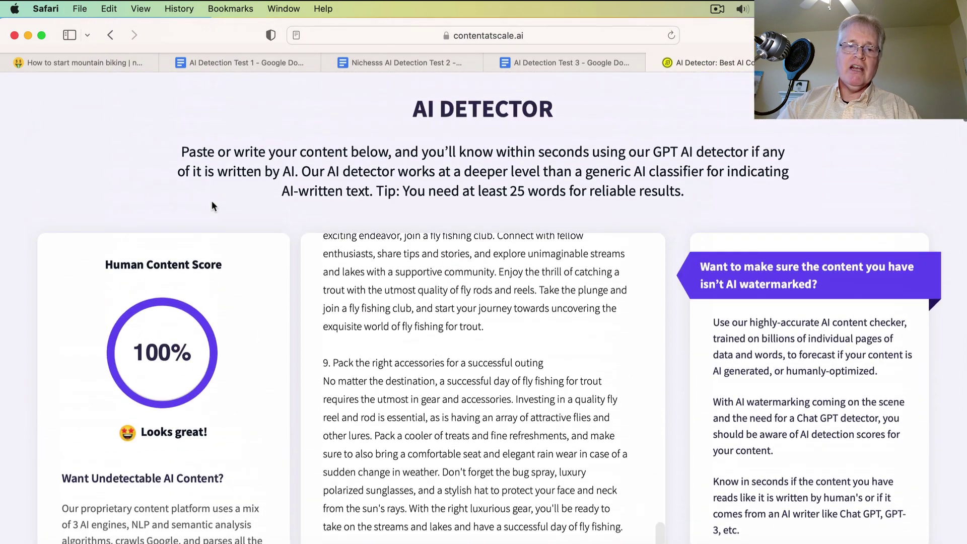
pyautogui.scroll(-1, 211, 202)
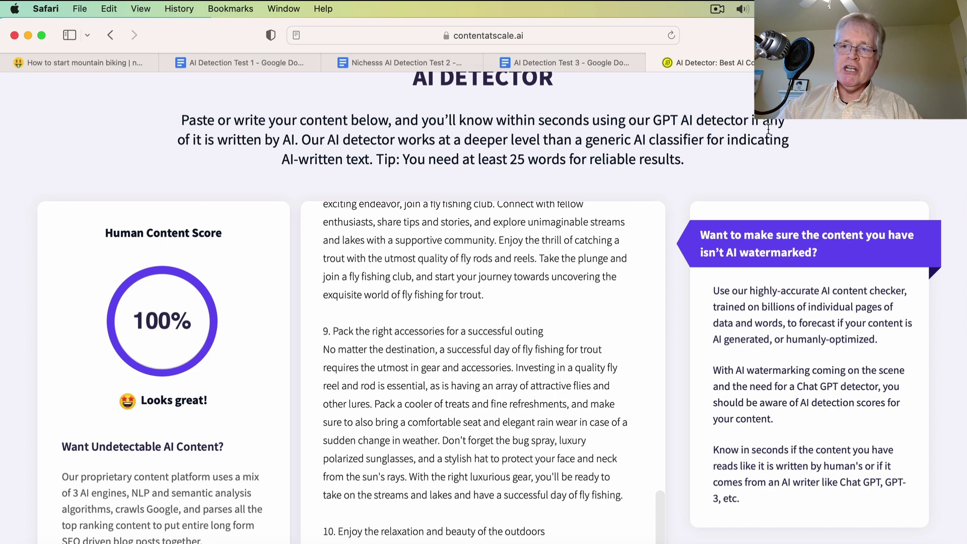
pyautogui.hotkey('ctrl', 'Tab')
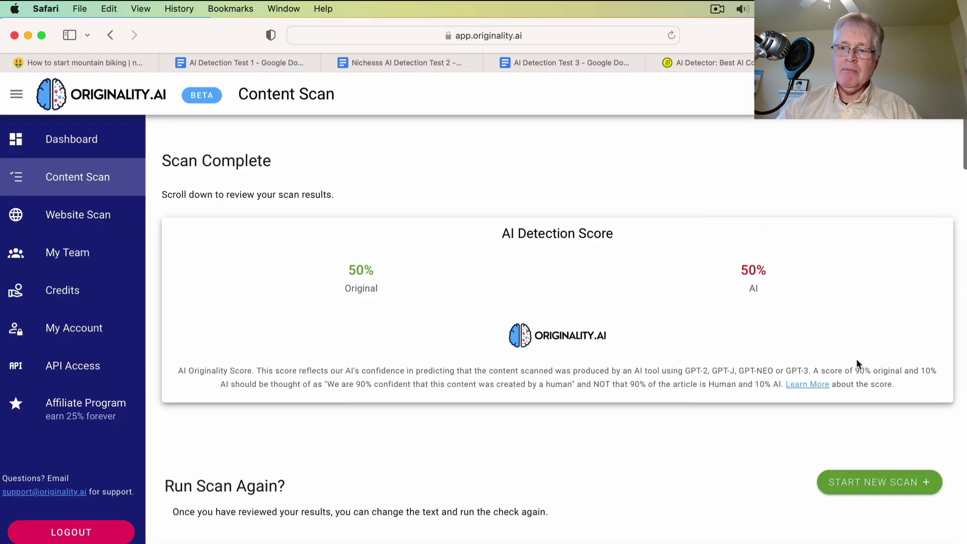
# - Scan the fly-fishing article in Originality.ai, scoring 73% original and 27% AI
pyautogui.click(854, 488)
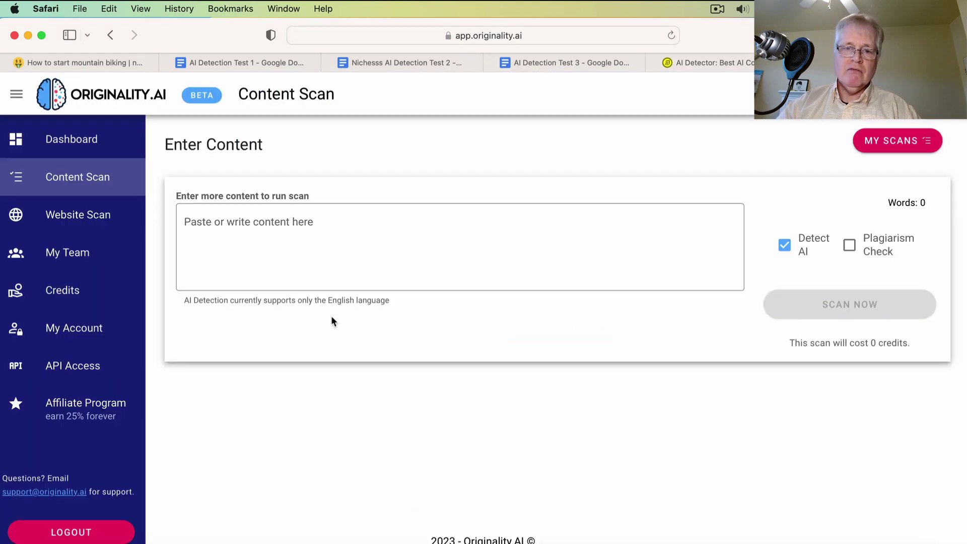
pyautogui.click(189, 221)
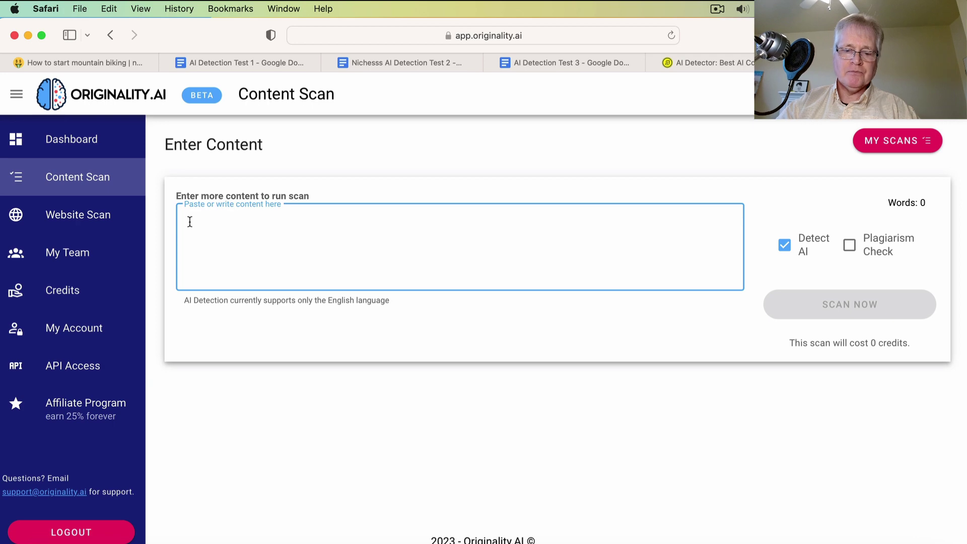
pyautogui.press('super+v')
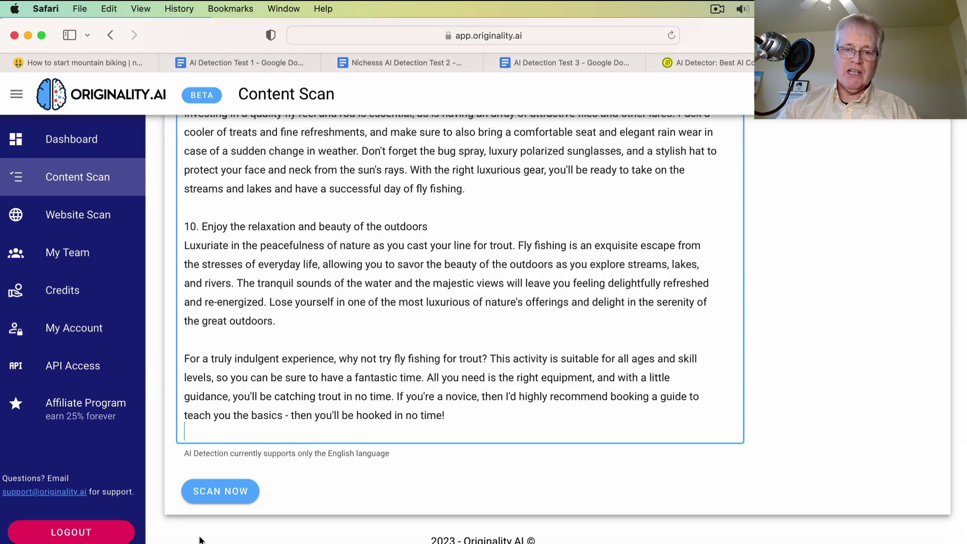
pyautogui.click(231, 492)
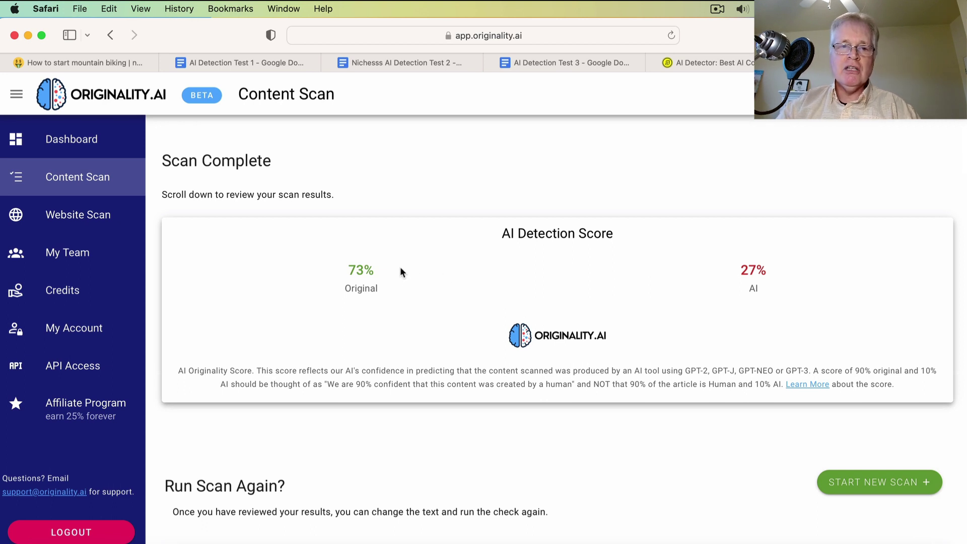
# - Return to the mountain biking post in Nichesss, deselect its text, and go to the dashboard
pyautogui.click(90, 65)
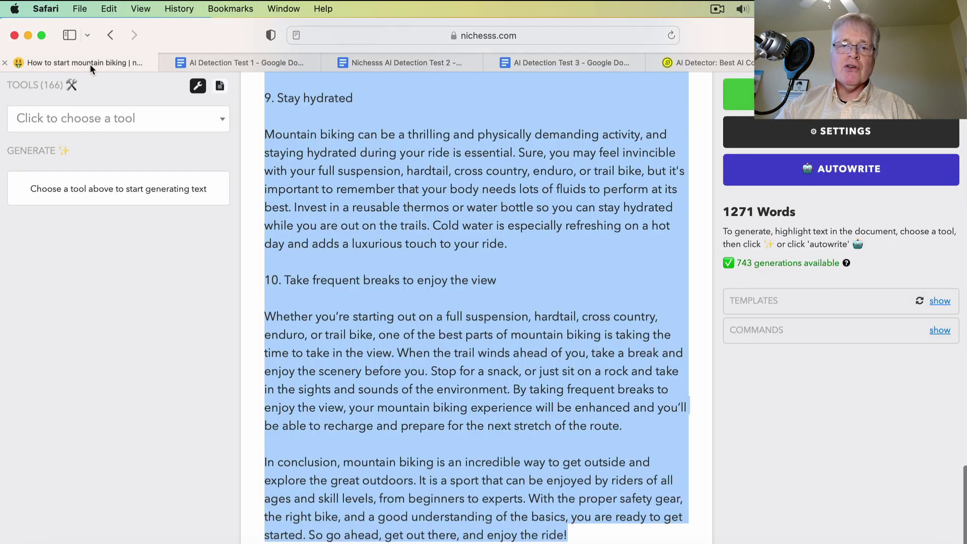
pyautogui.scroll(15, 487, 191)
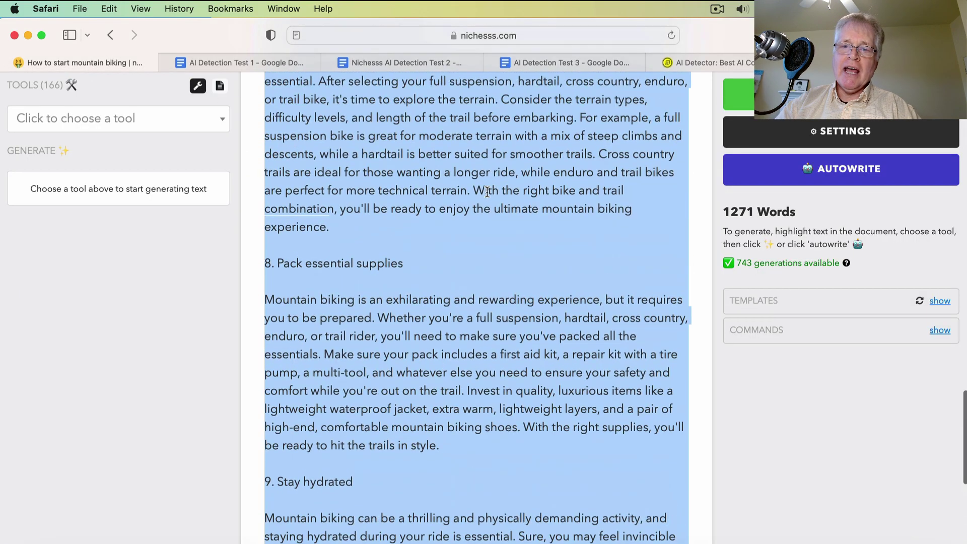
pyautogui.scroll(10, 487, 191)
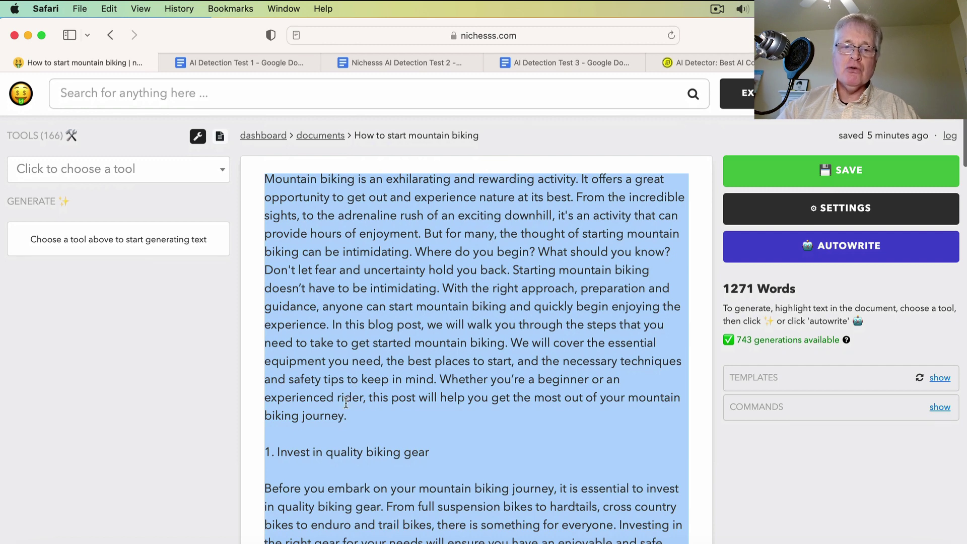
pyautogui.click(356, 419)
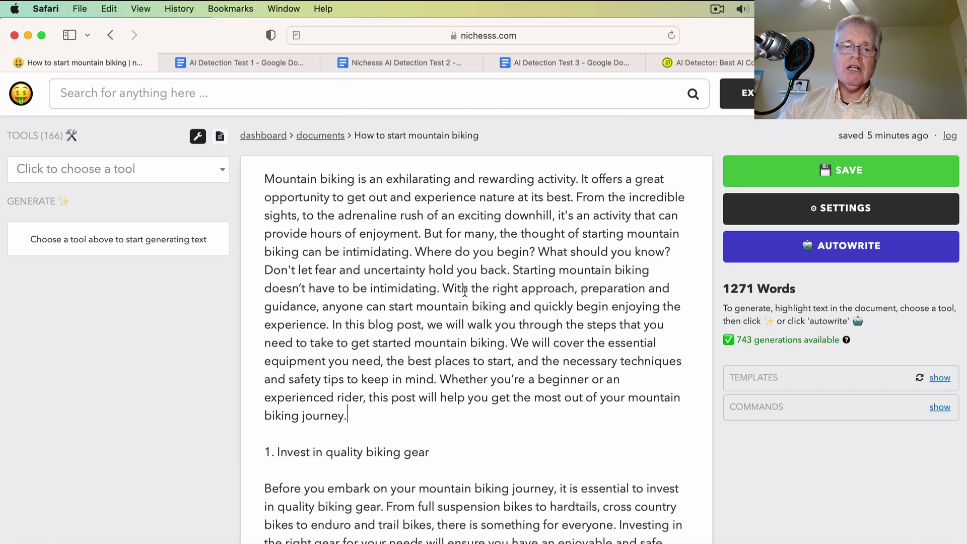
pyautogui.scroll(-4, 448, 302)
pyautogui.scroll(4, 464, 291)
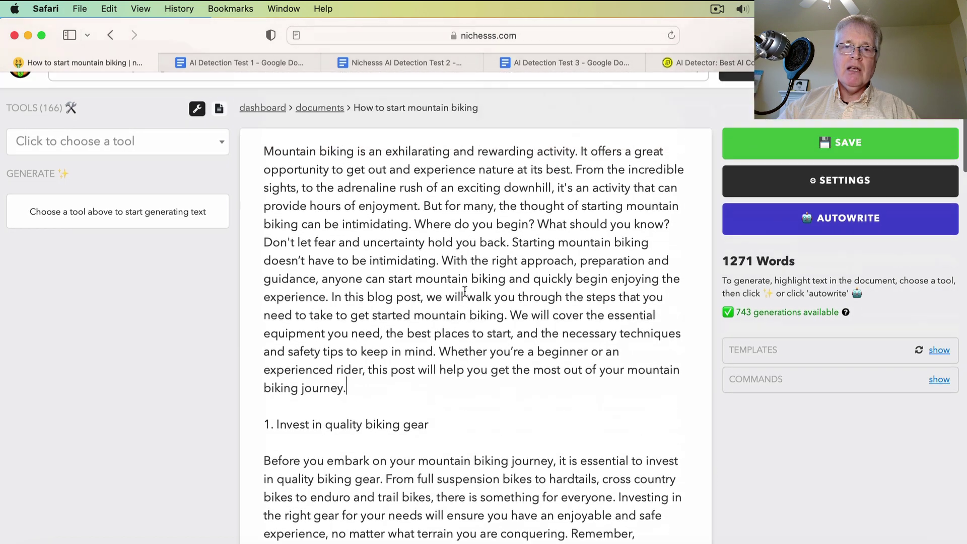
pyautogui.click(20, 95)
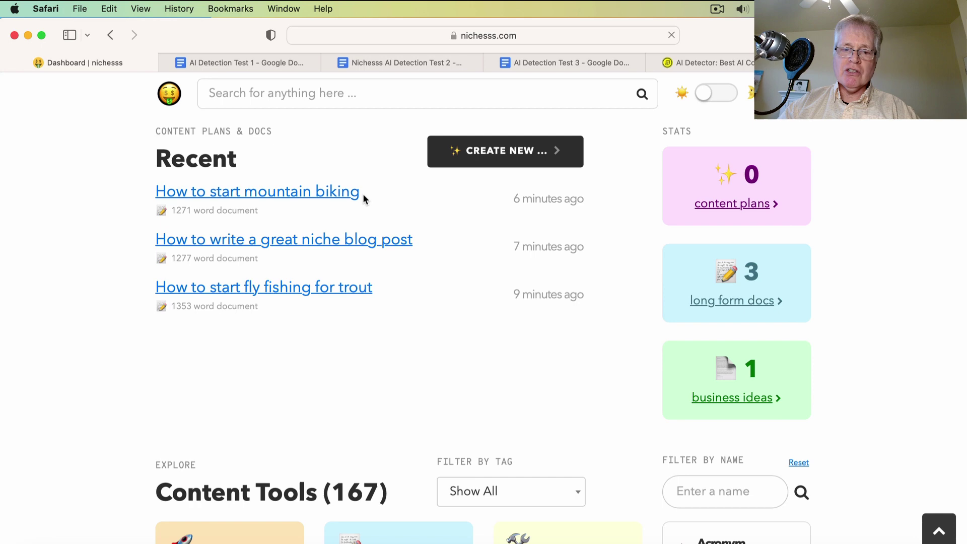
# - Start creating a new 1-Click Post from the Nichesss dashboard
pyautogui.scroll(-10, 363, 196)
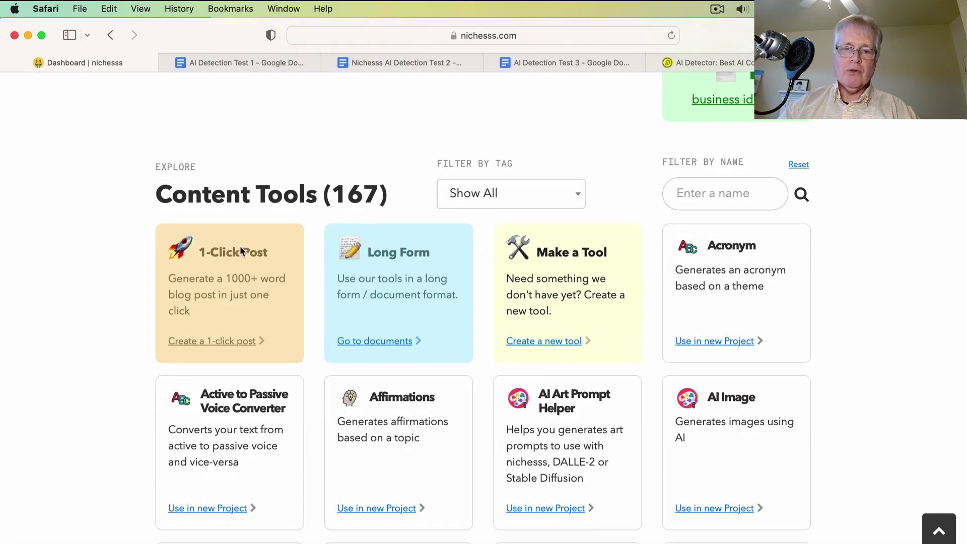
pyautogui.click(223, 342)
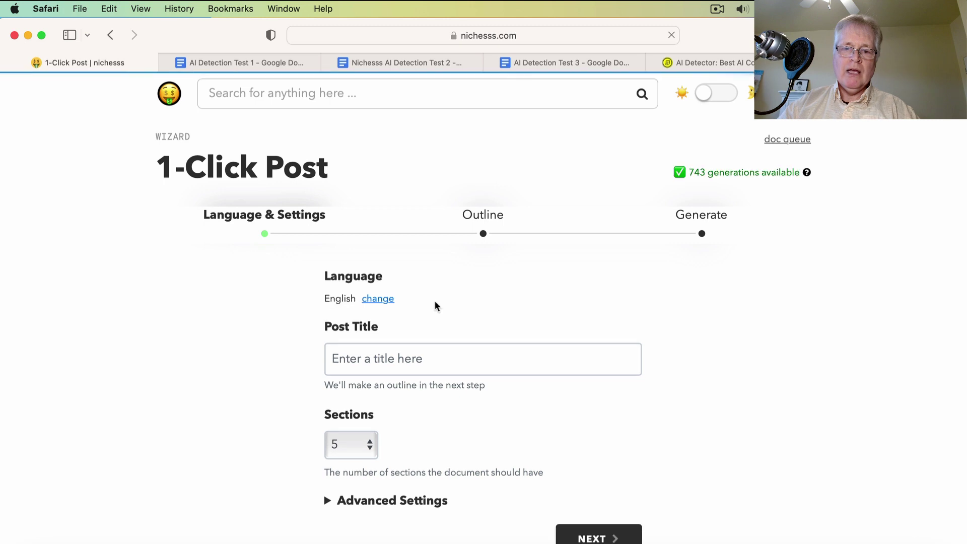
pyautogui.scroll(-2, 605, 320)
pyautogui.scroll(-3, 606, 320)
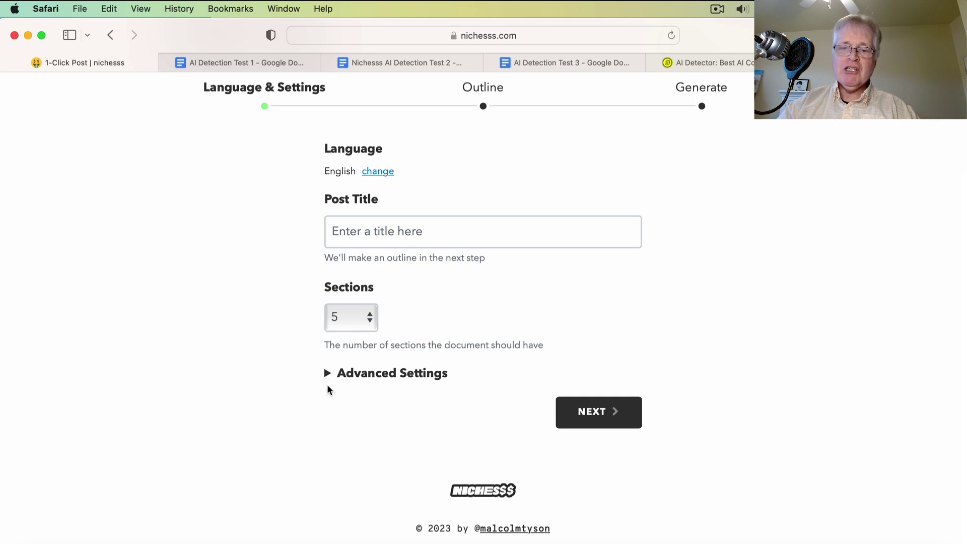
# - Set the post's tone to luxurious under Advanced Settings
pyautogui.click(328, 373)
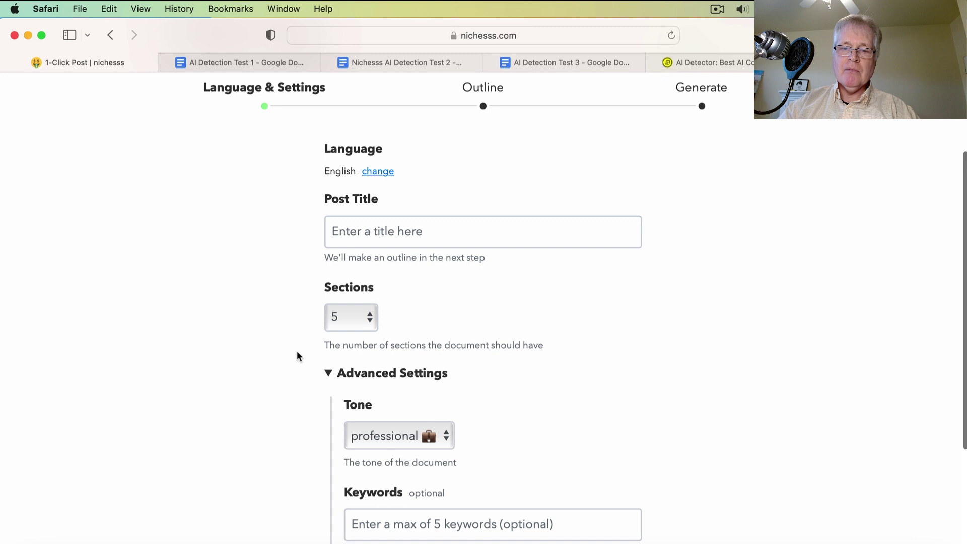
pyautogui.scroll(-5, 297, 350)
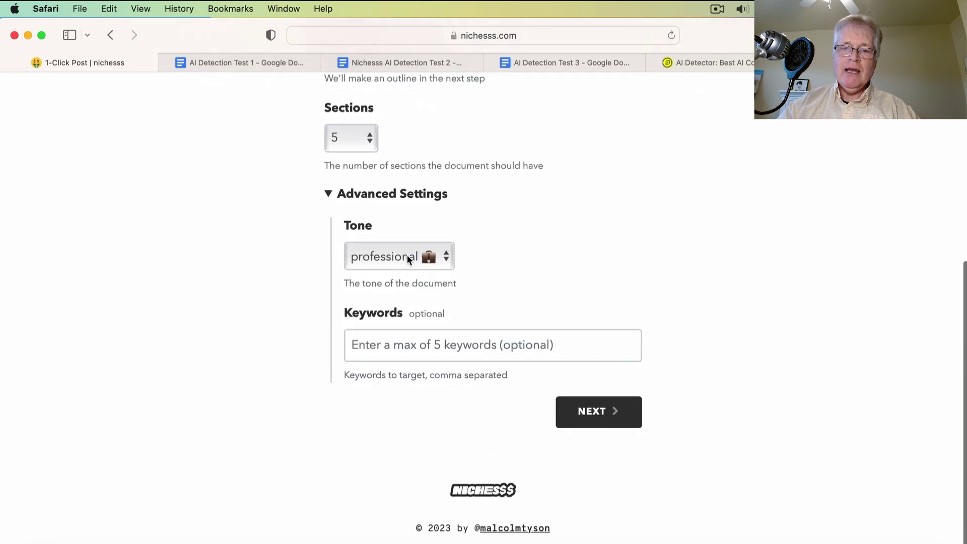
pyautogui.click(445, 260)
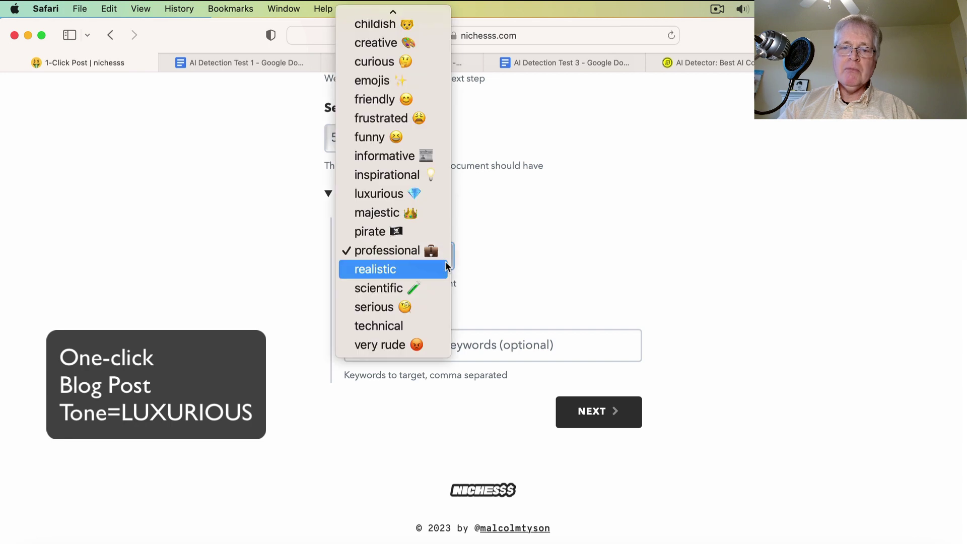
pyautogui.click(380, 195)
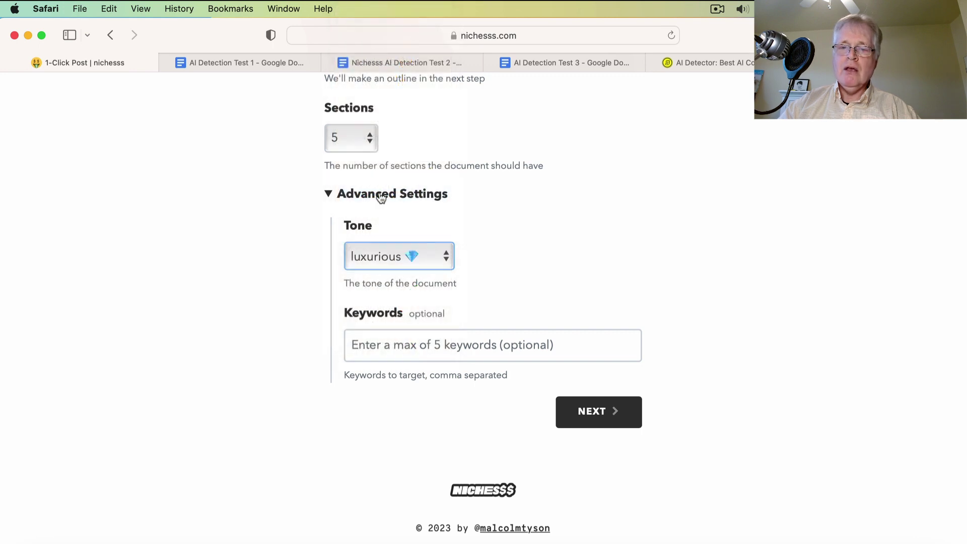
pyautogui.scroll(5, 259, 209)
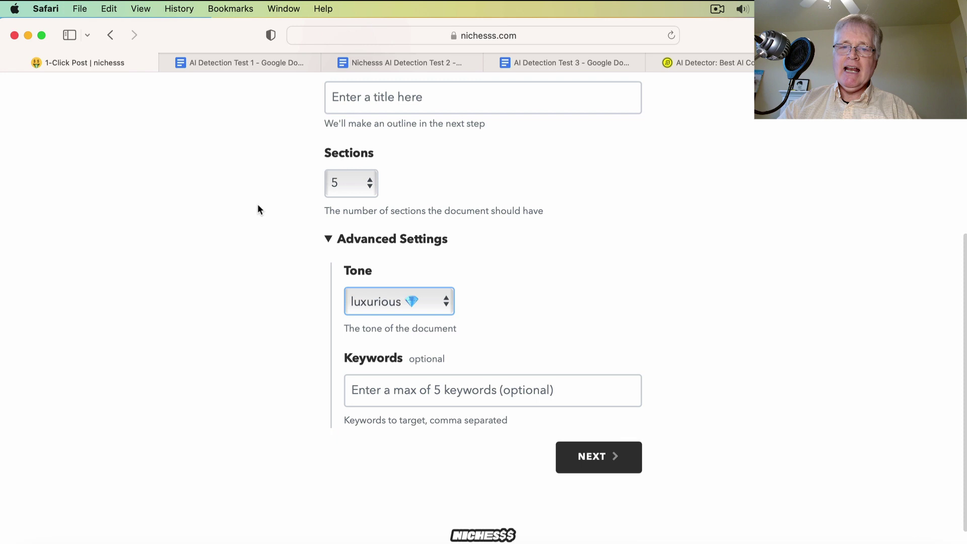
pyautogui.scroll(3, 257, 206)
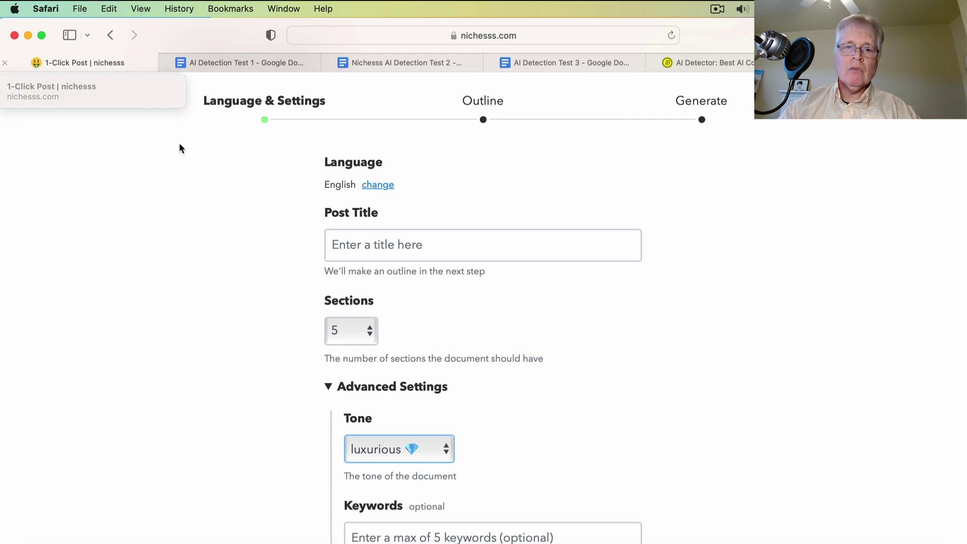
pyautogui.scroll(3, 186, 166)
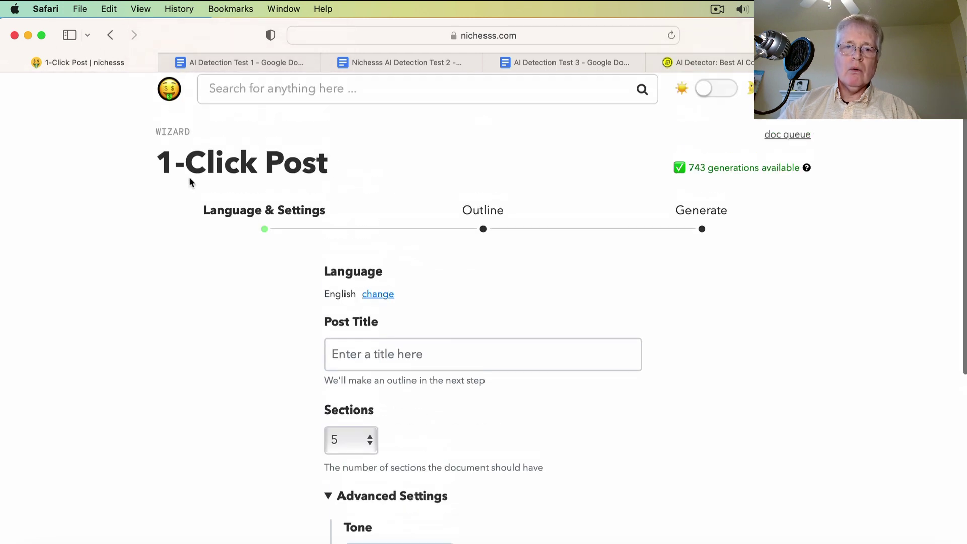
# - Open 'How to start mountain biking' and load the Content Rewriter tool via a 'content' search
pyautogui.click(171, 95)
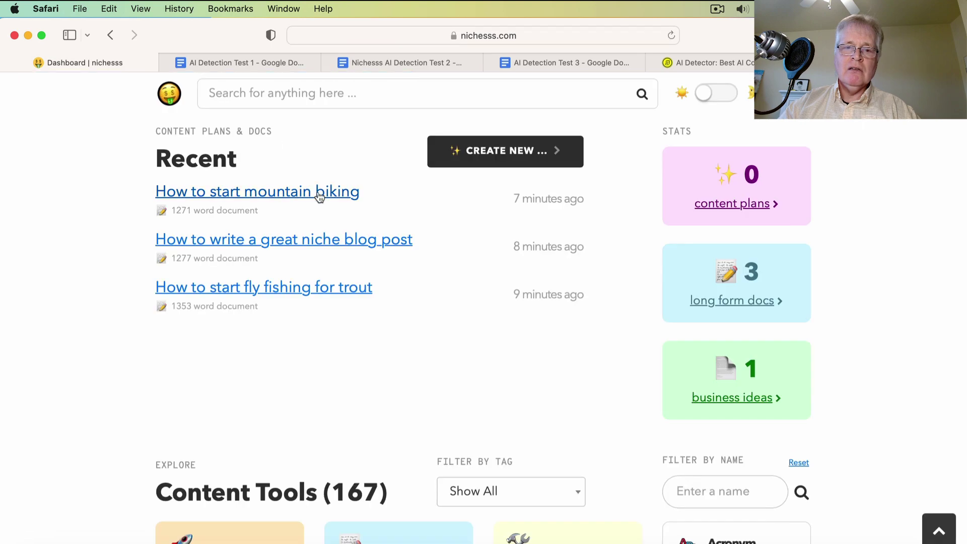
pyautogui.click(319, 193)
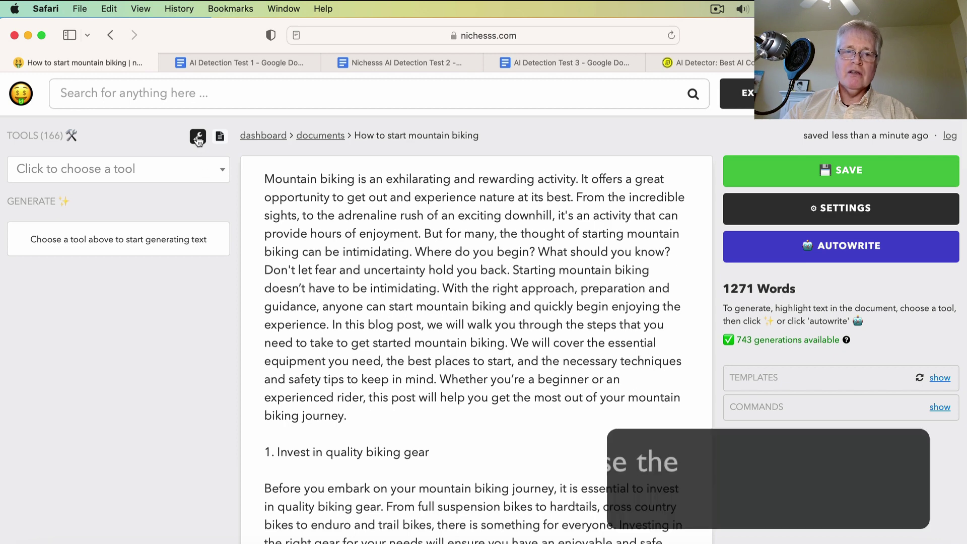
pyautogui.click(196, 167)
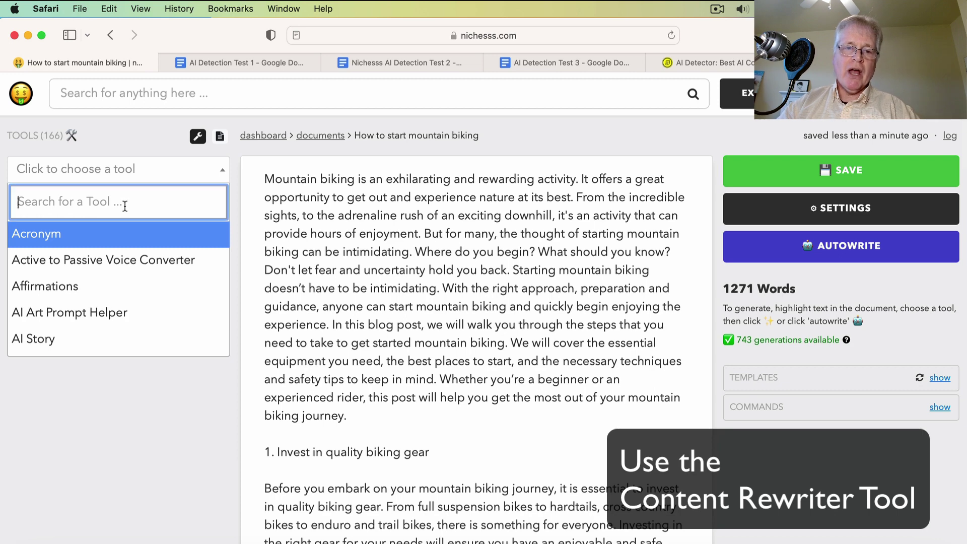
pyautogui.write('content')
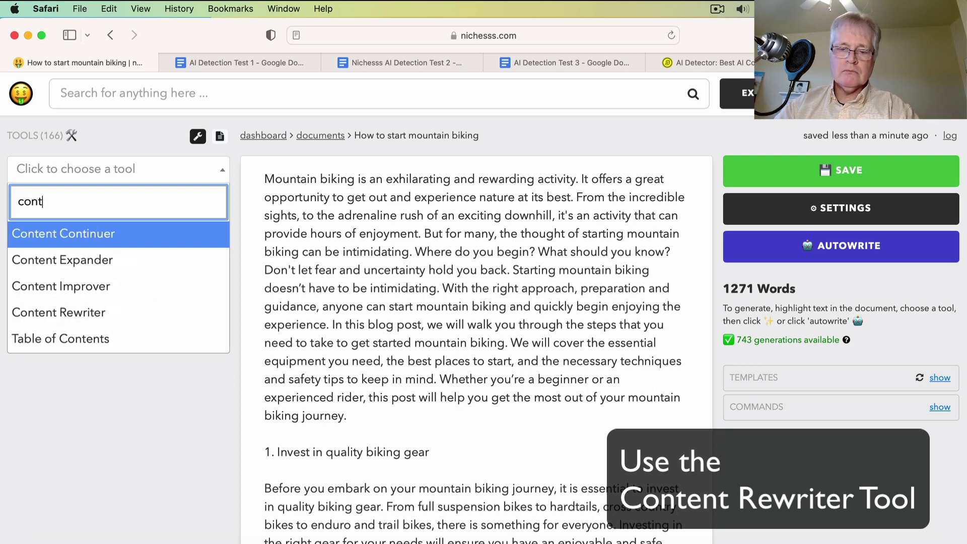
pyautogui.click(49, 312)
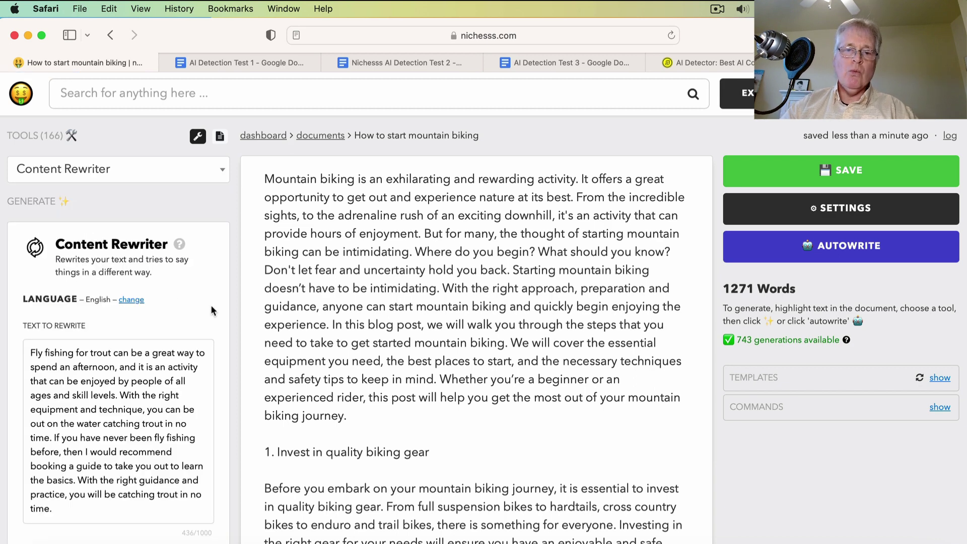
# - Delete the old fly-fishing passage from the Text to Rewrite box, leaving it at 0/1000
pyautogui.scroll(-5, 155, 351)
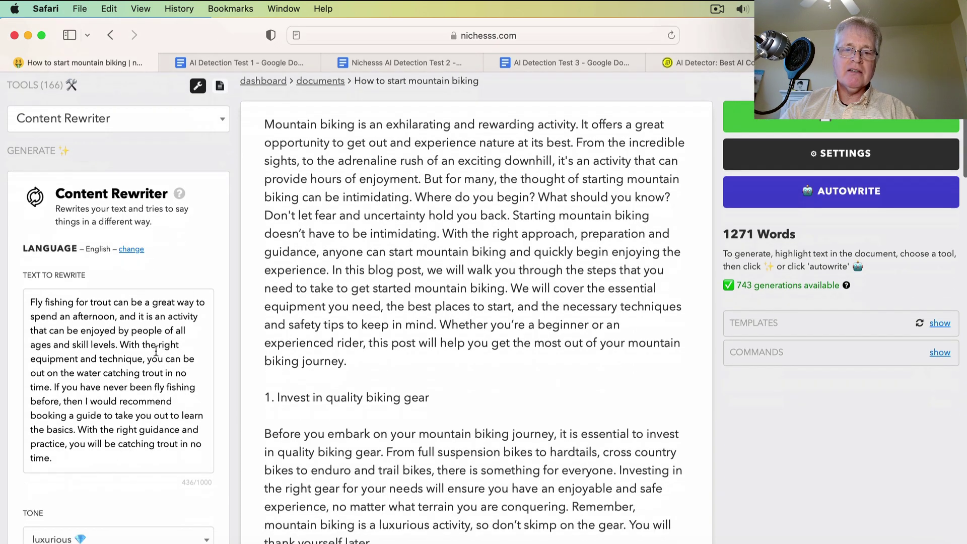
pyautogui.tripleClick(140, 342)
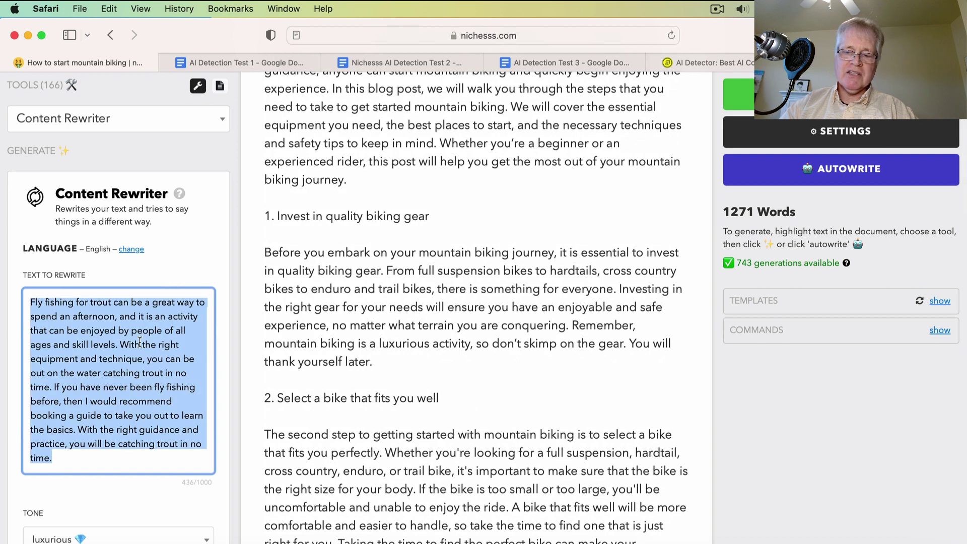
pyautogui.press('BackSpace')
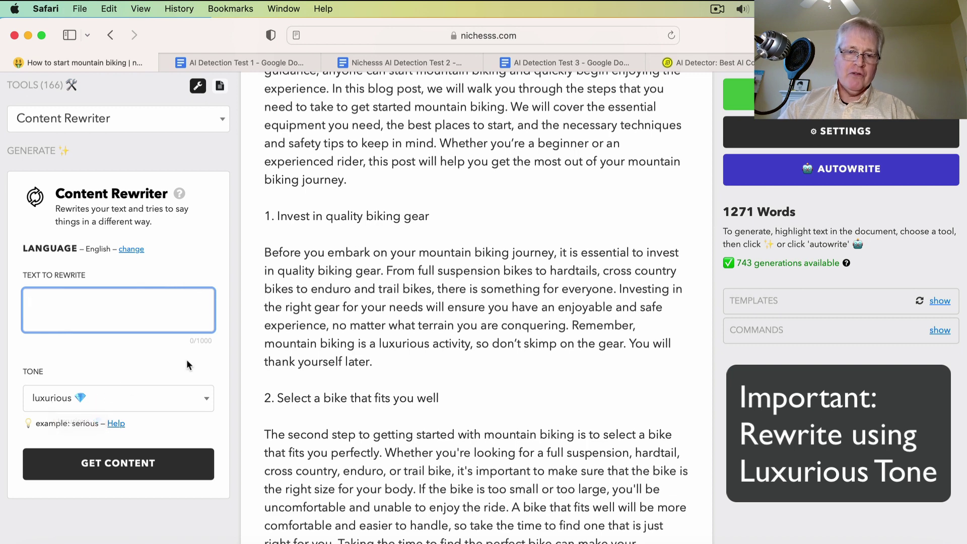
pyautogui.scroll(3, 339, 306)
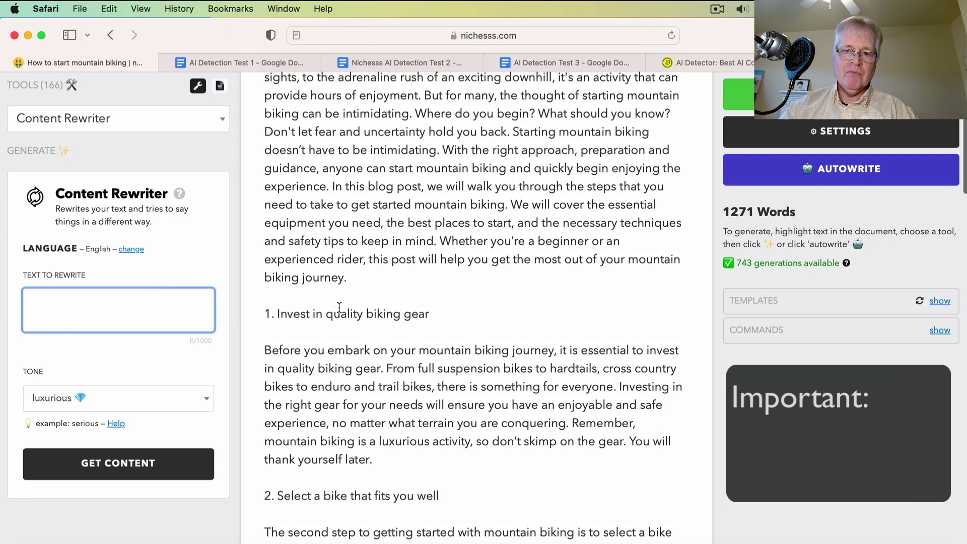
pyautogui.scroll(2, 339, 306)
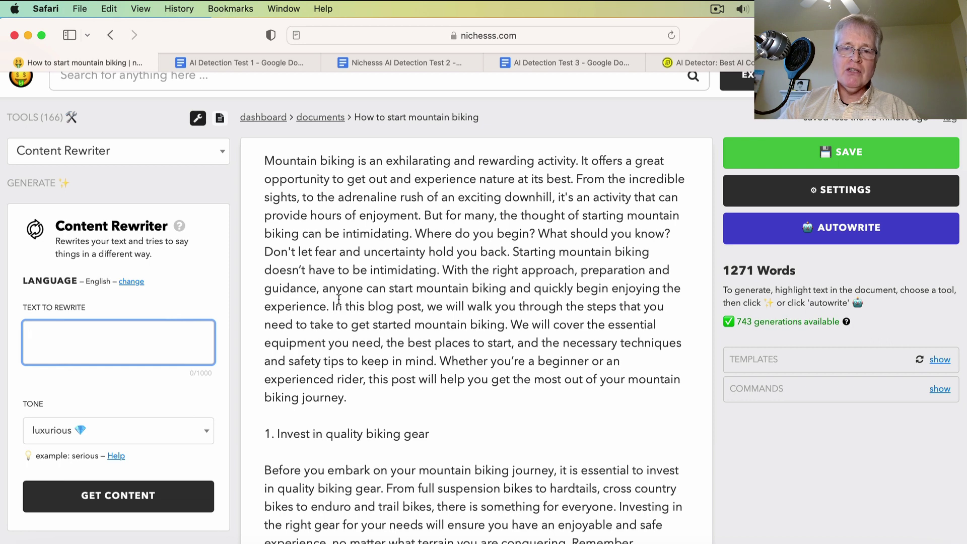
# - Paste the mountain biking intro paragraph into the Text to Rewrite box (981/1000 characters)
pyautogui.click(265, 162)
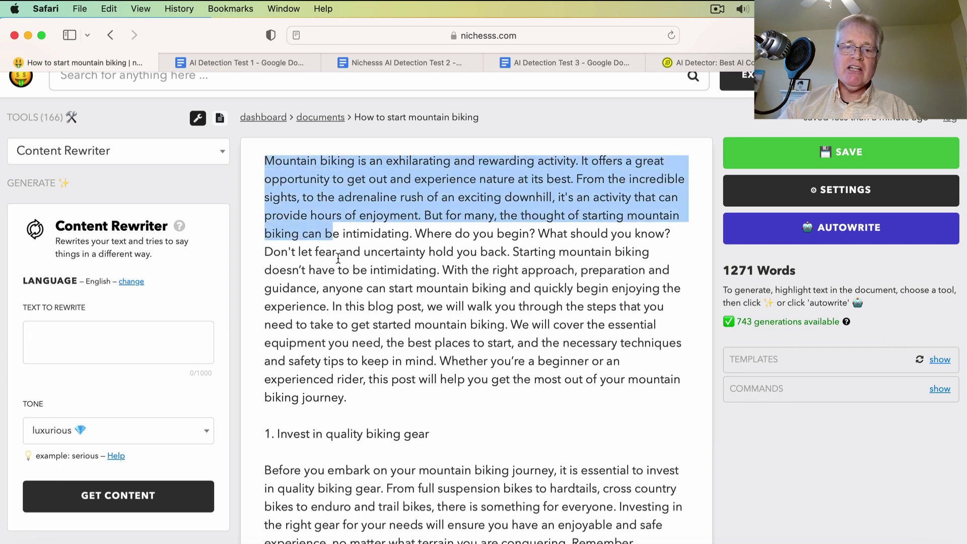
pyautogui.moveTo(338, 258); pyautogui.dragTo(368, 392)
pyautogui.press('super+c')
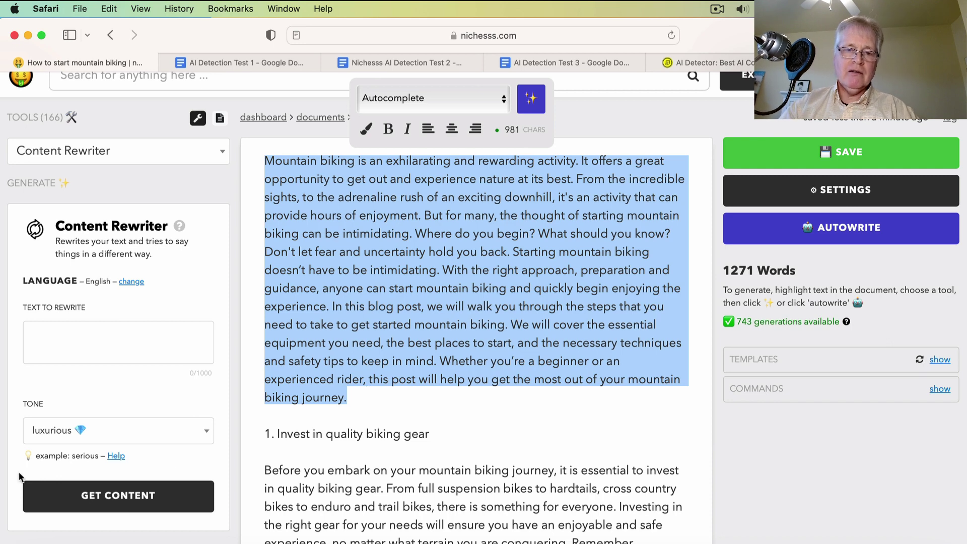
pyautogui.click(64, 336)
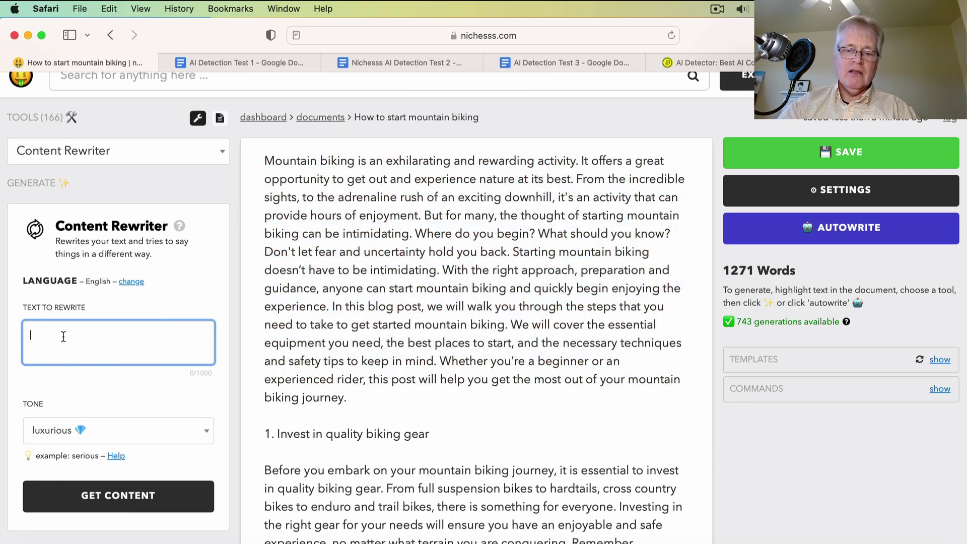
pyautogui.press('super+v')
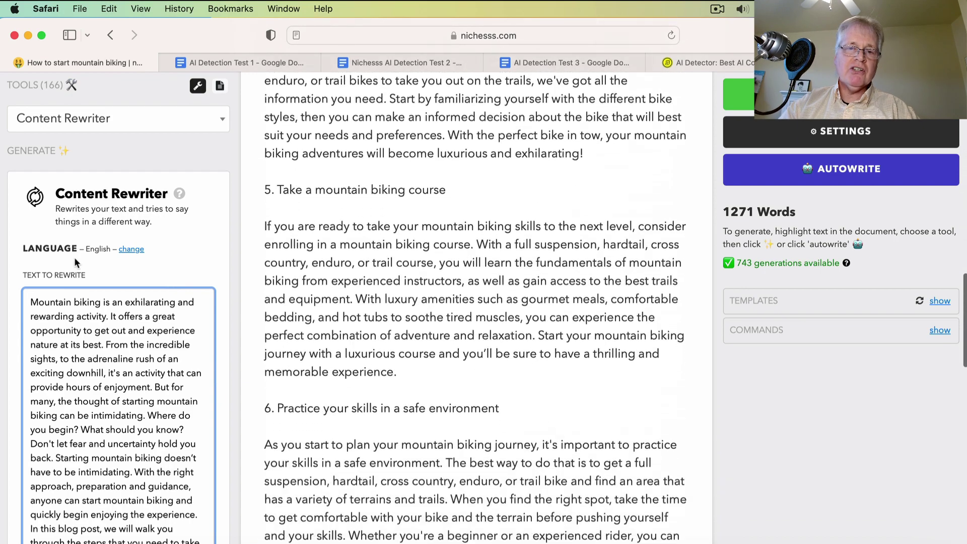
pyautogui.scroll(-6, 74, 256)
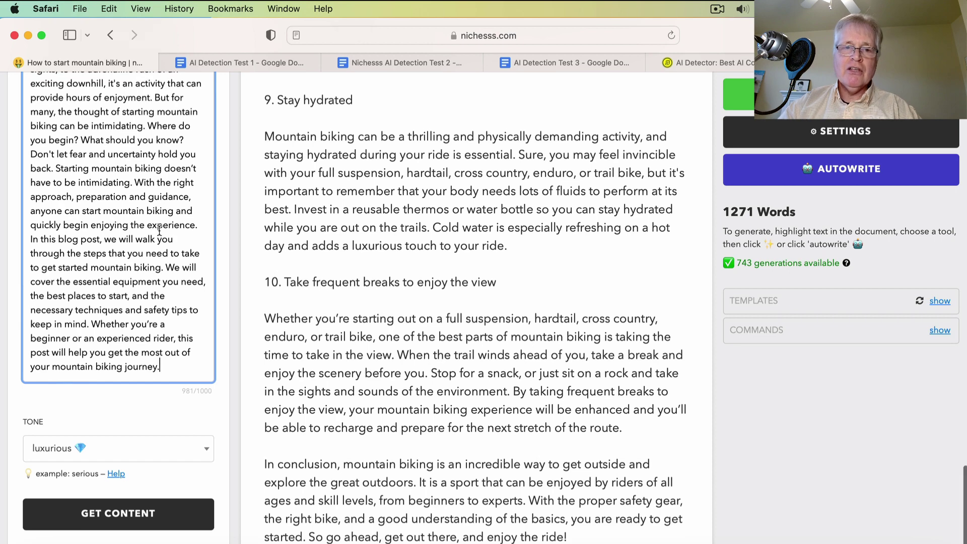
pyautogui.scroll(5, 159, 230)
pyautogui.scroll(2, 159, 230)
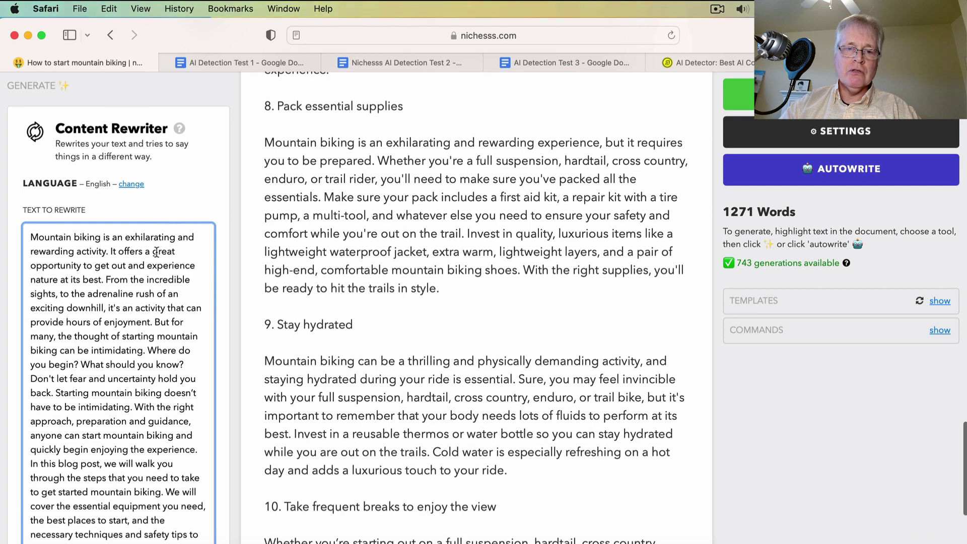
pyautogui.scroll(-1, 160, 226)
pyautogui.scroll(-6, 227, 360)
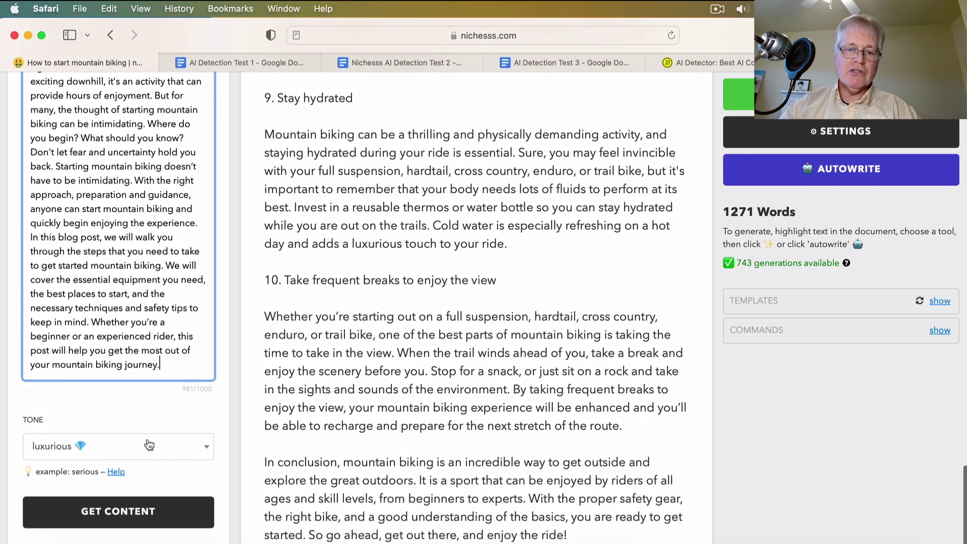
# - Generate the luxurious rewrite and paste it over the original intro paragraph, leaving 1217 words
pyautogui.click(135, 518)
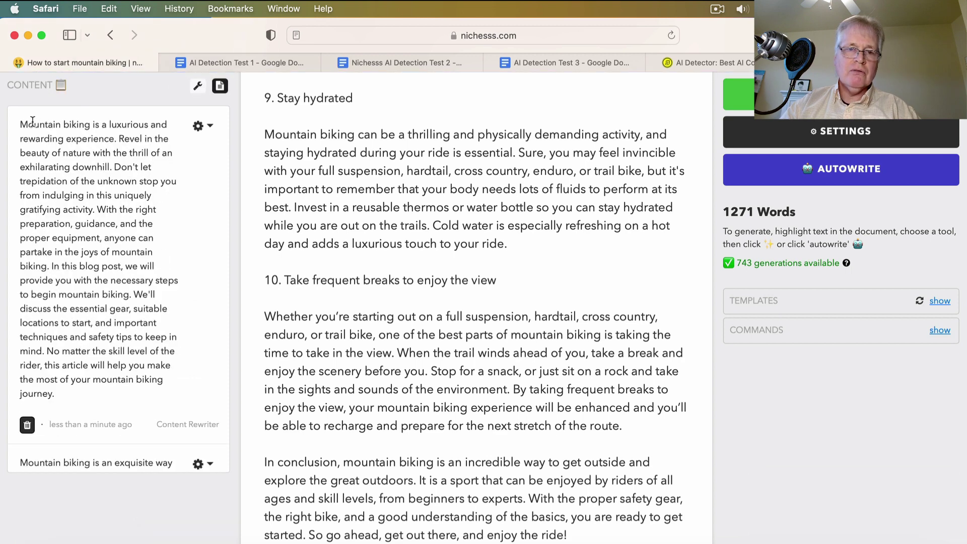
pyautogui.moveTo(19, 124); pyautogui.dragTo(61, 396)
pyautogui.press('super+c')
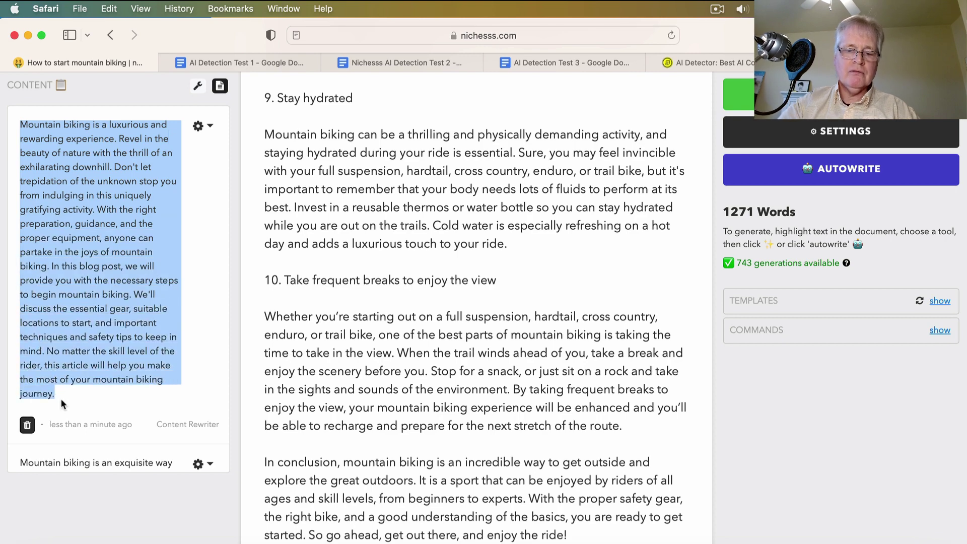
pyautogui.scroll(20, 432, 303)
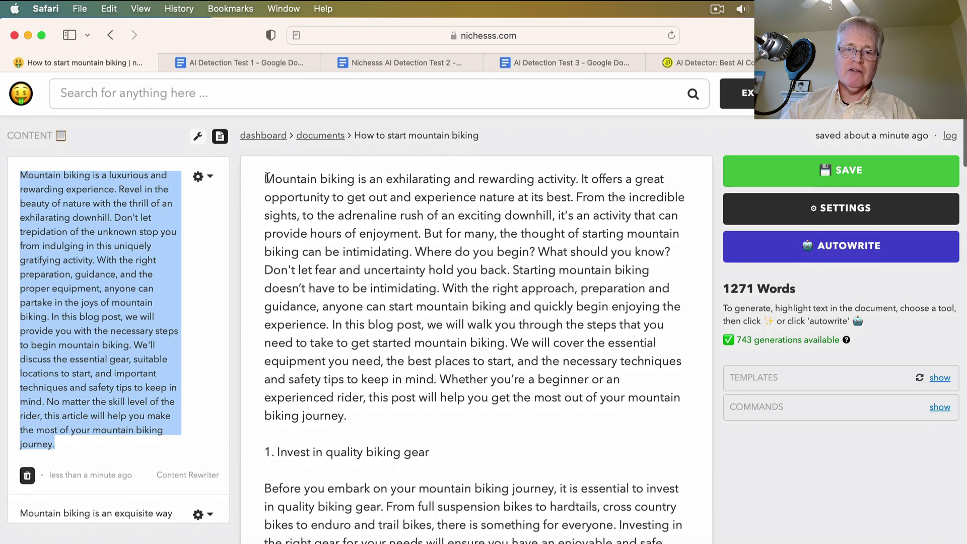
pyautogui.click(267, 178)
pyautogui.moveTo(268, 177); pyautogui.dragTo(390, 416)
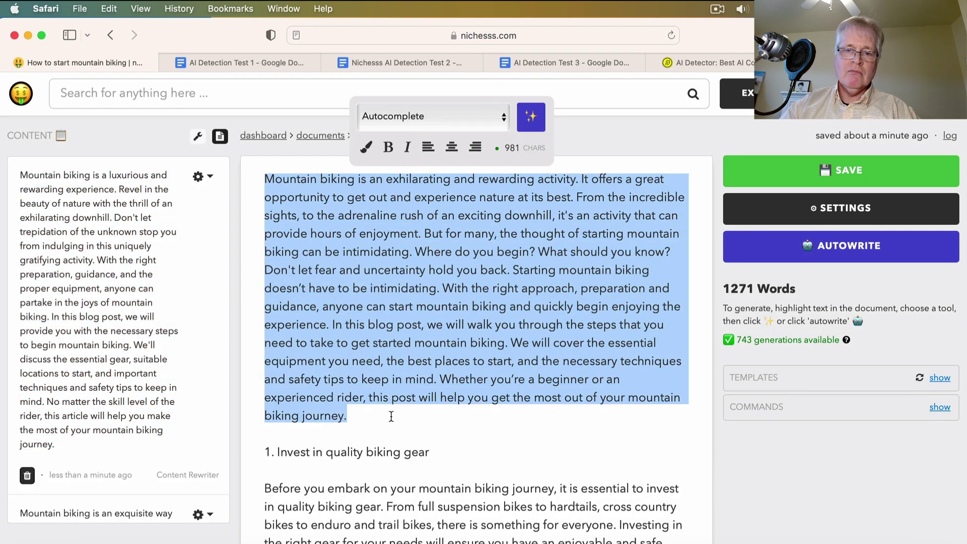
pyautogui.press('super+v')
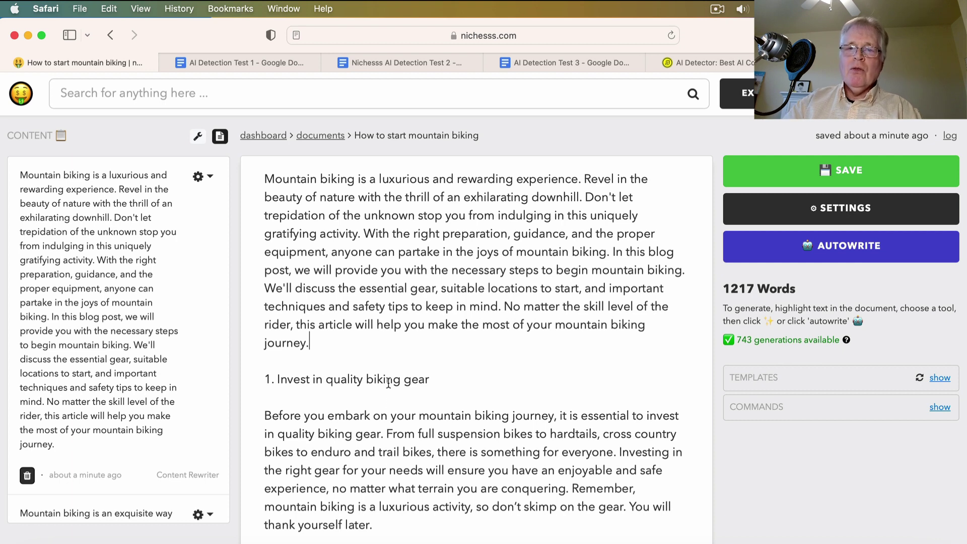
# - Go to the AppSumo website by entering 'appsumo' in Safari's address bar
pyautogui.click(611, 35)
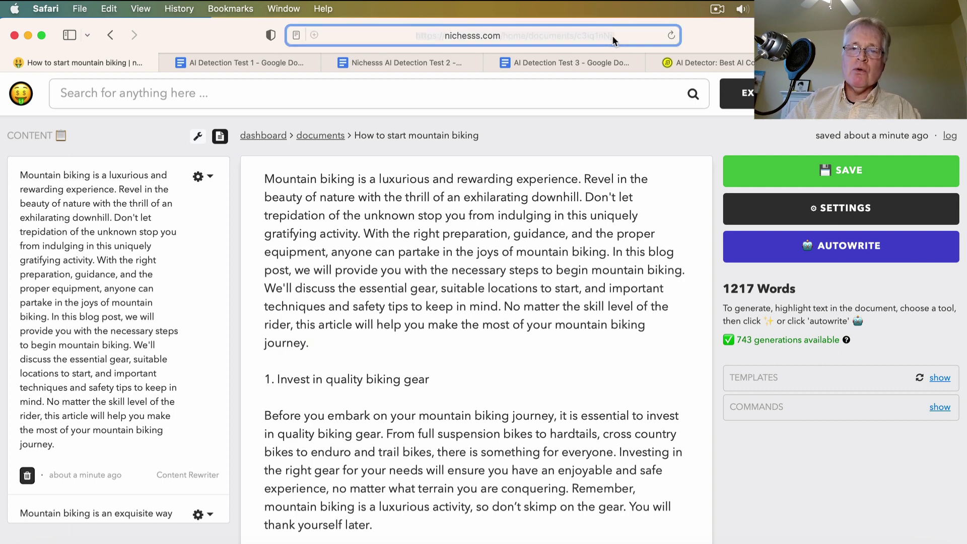
pyautogui.write('app')
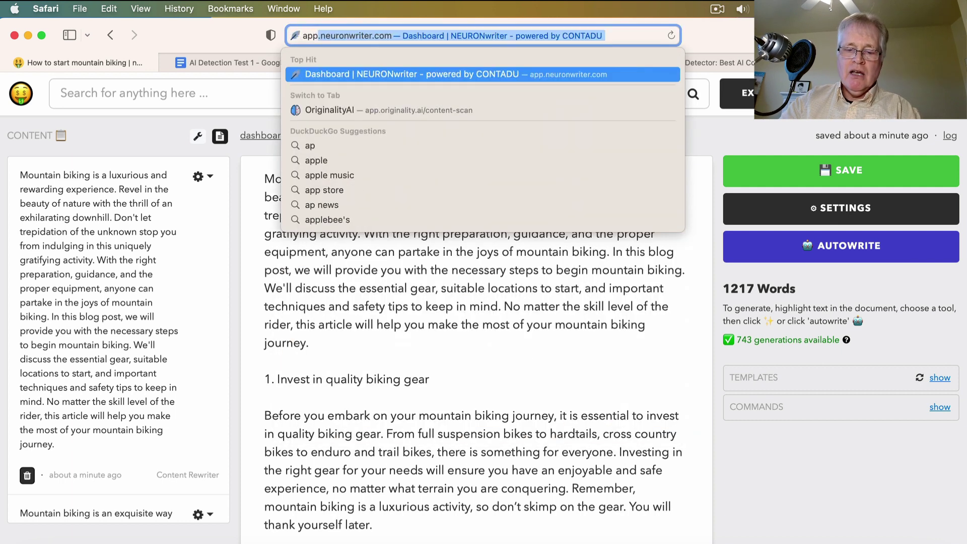
pyautogui.write('sumo')
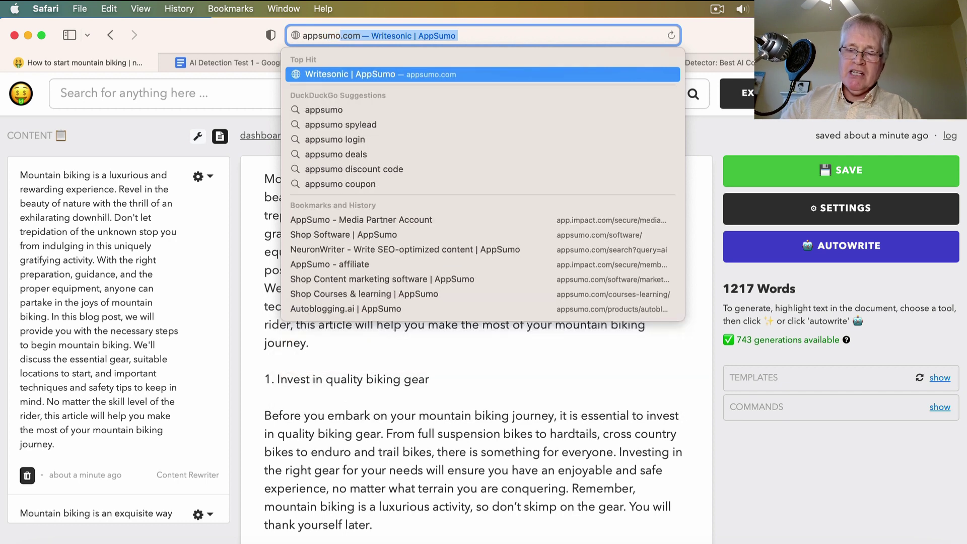
pyautogui.press('Return')
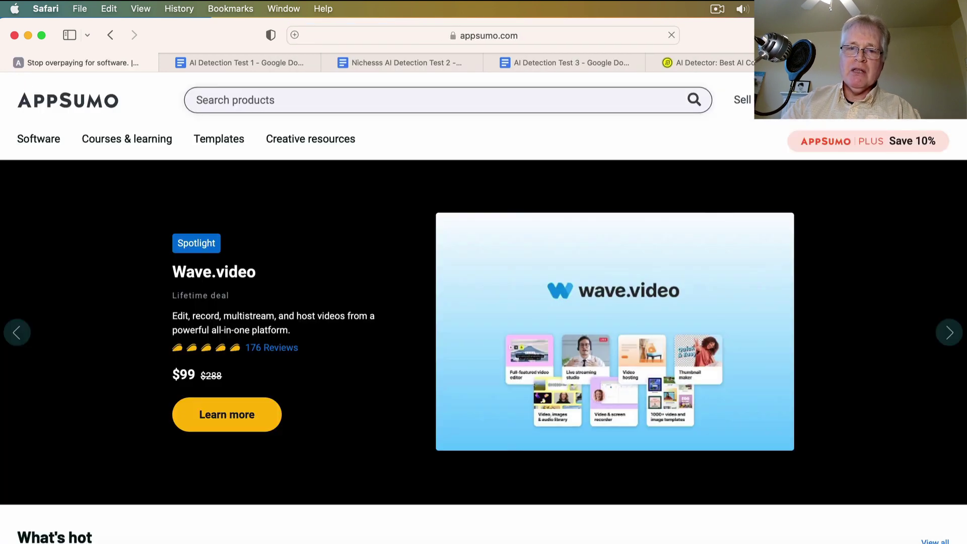